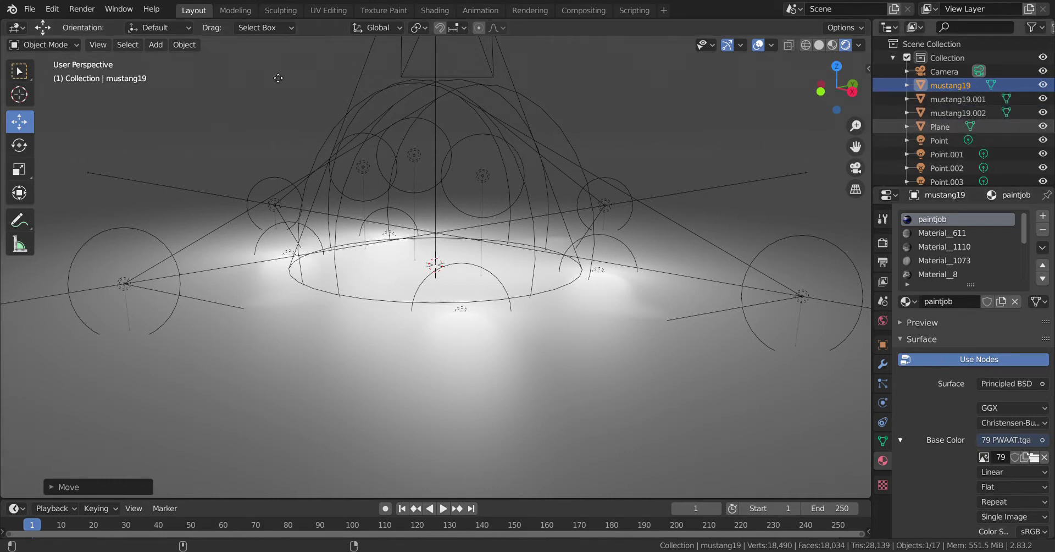
Import the Camaro race car as a Wavefront (.obj) model, creating camaro.001
{"action": "left_click", "coordinate": [26, 13]}
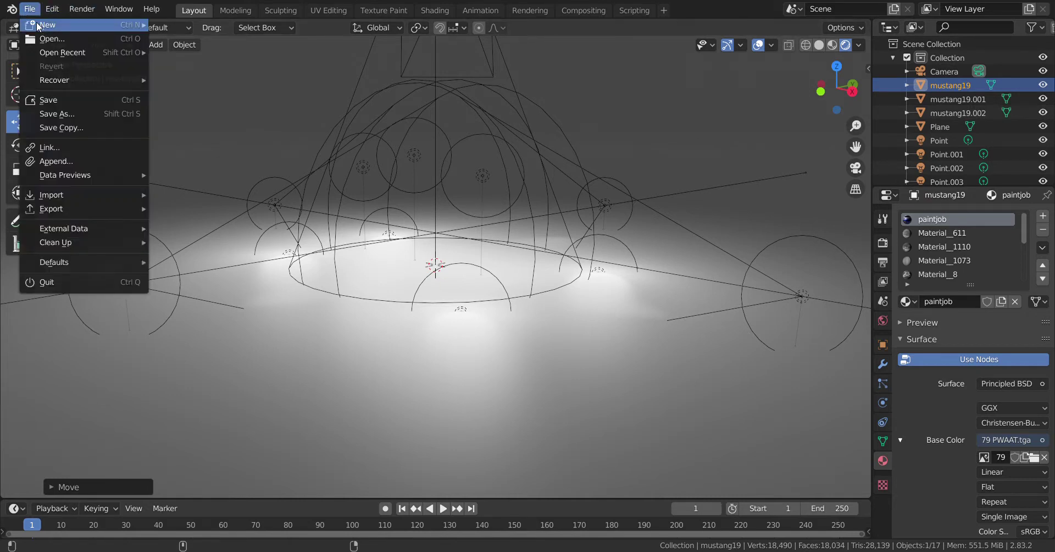
{"action": "left_click", "coordinate": [43, 100]}
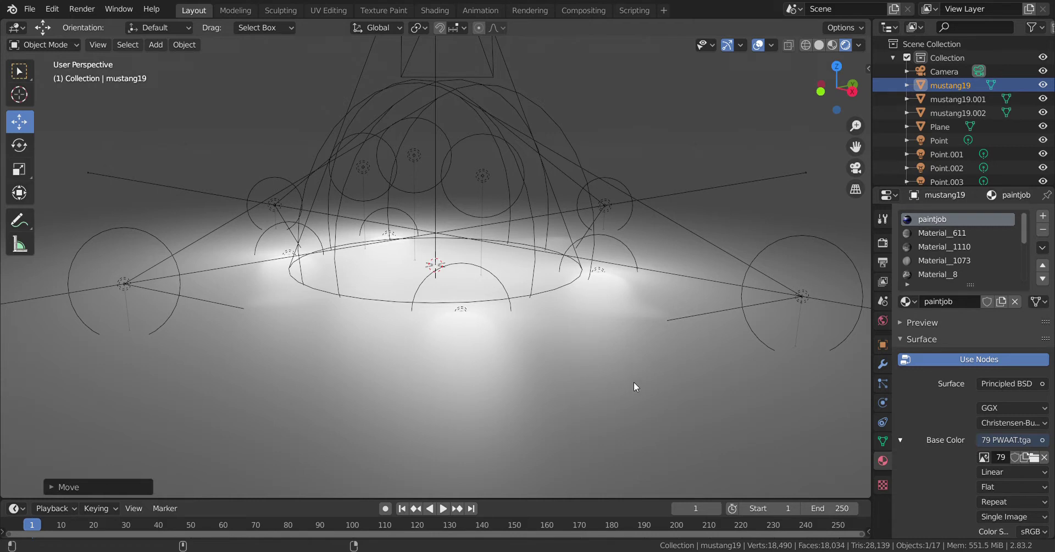
{"action": "left_click", "coordinate": [32, 9]}
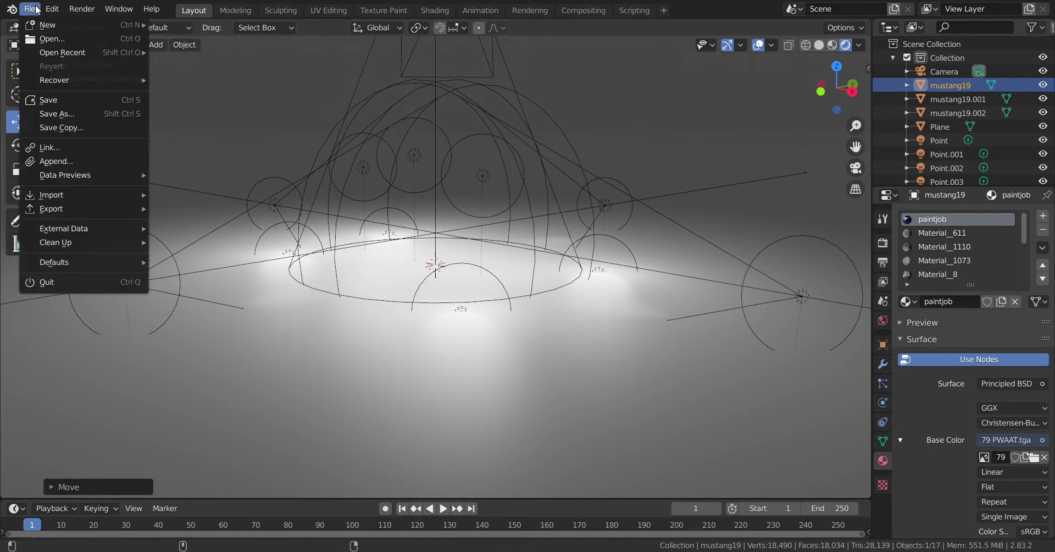
{"action": "mouse_move", "coordinate": [76, 190]}
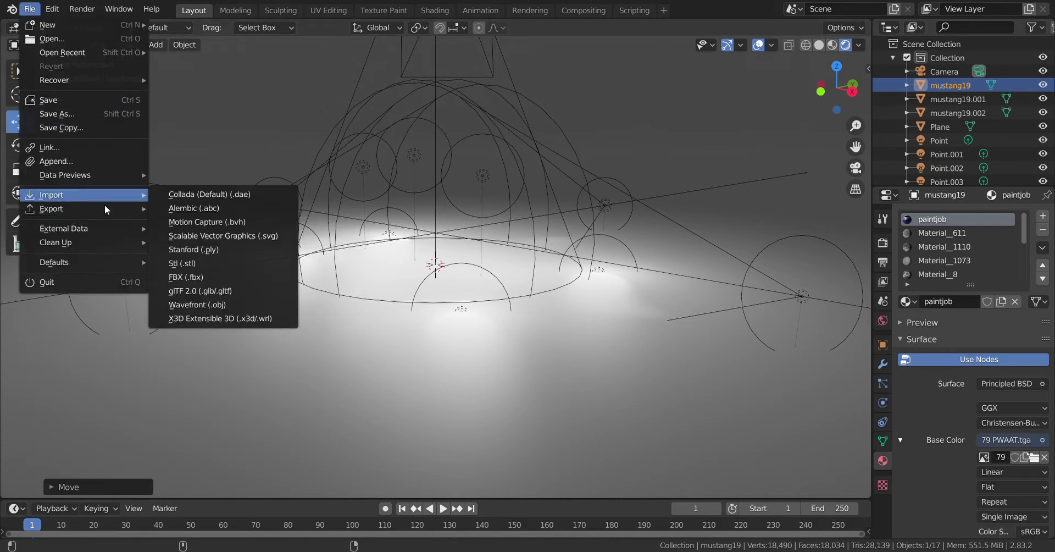
{"action": "left_click", "coordinate": [223, 304]}
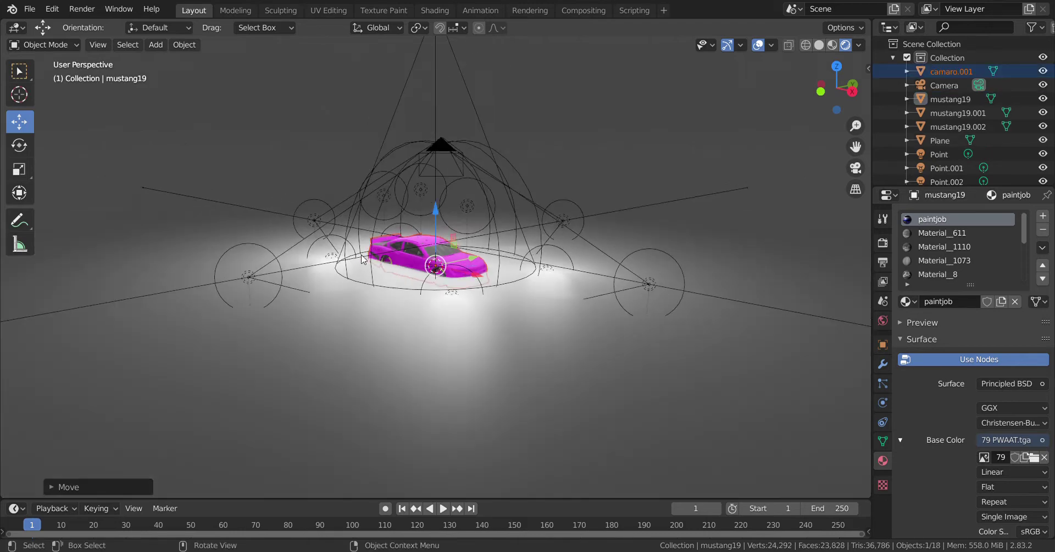
Move the magenta car about 0.4 m into place within the light rig
{"action": "scroll", "coordinate": [401, 249], "scroll_direction": "up", "scroll_amount": 8}
{"action": "scroll", "coordinate": [423, 240], "scroll_direction": "down", "scroll_amount": 8}
{"action": "middle_click_drag", "start_coordinate": [423, 240], "coordinate": [583, 132]}
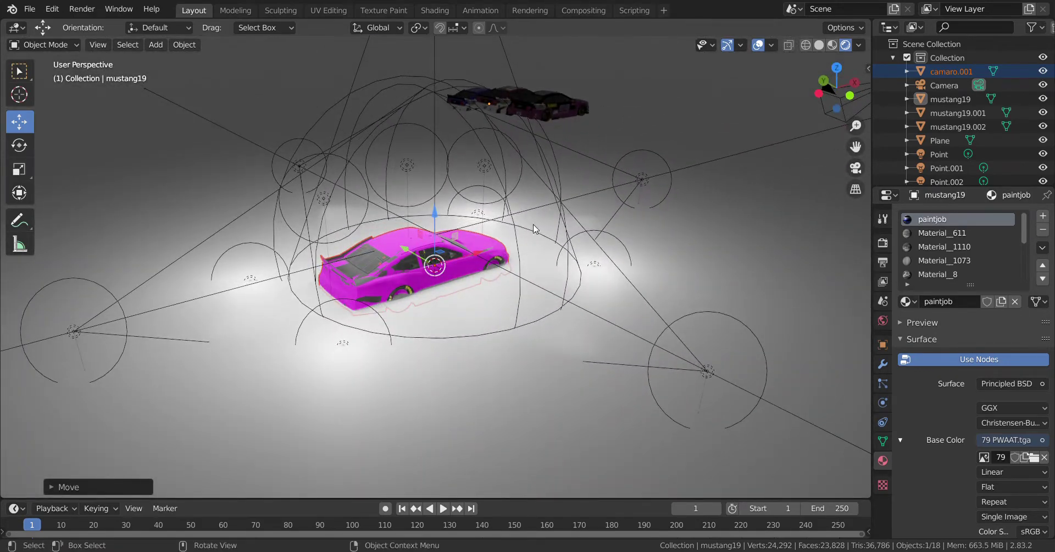
{"action": "mouse_move", "coordinate": [440, 242]}
{"action": "middle_mouse_down"}
{"action": "mouse_move", "coordinate": [438, 217]}
{"action": "mouse_move", "coordinate": [434, 237]}
{"action": "middle_mouse_up"}
{"action": "middle_click_drag", "start_coordinate": [428, 191], "coordinate": [460, 179]}
{"action": "scroll", "coordinate": [437, 221], "scroll_direction": "up", "scroll_amount": 6}
{"action": "key", "text": "g"}
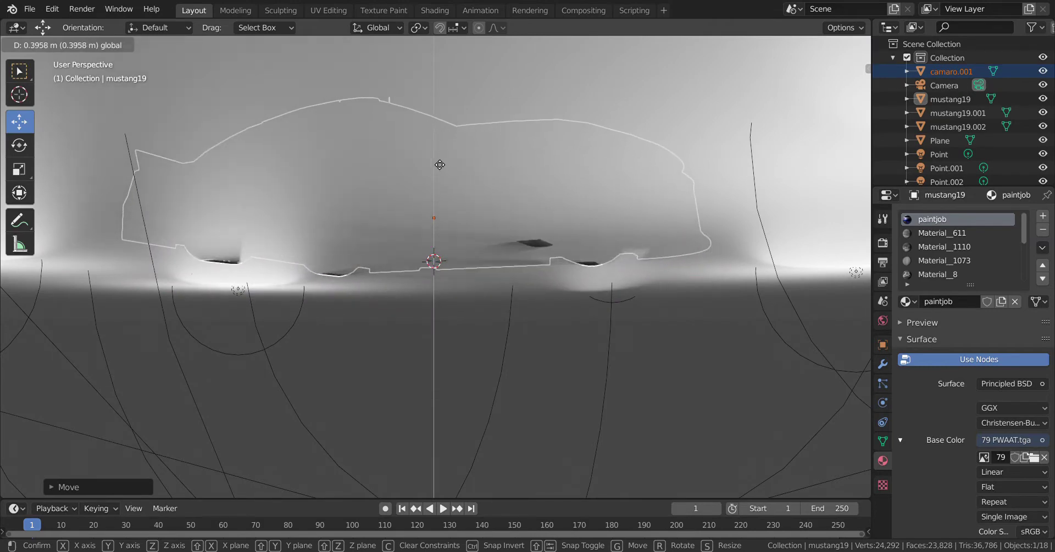
{"action": "left_click", "coordinate": [445, 168]}
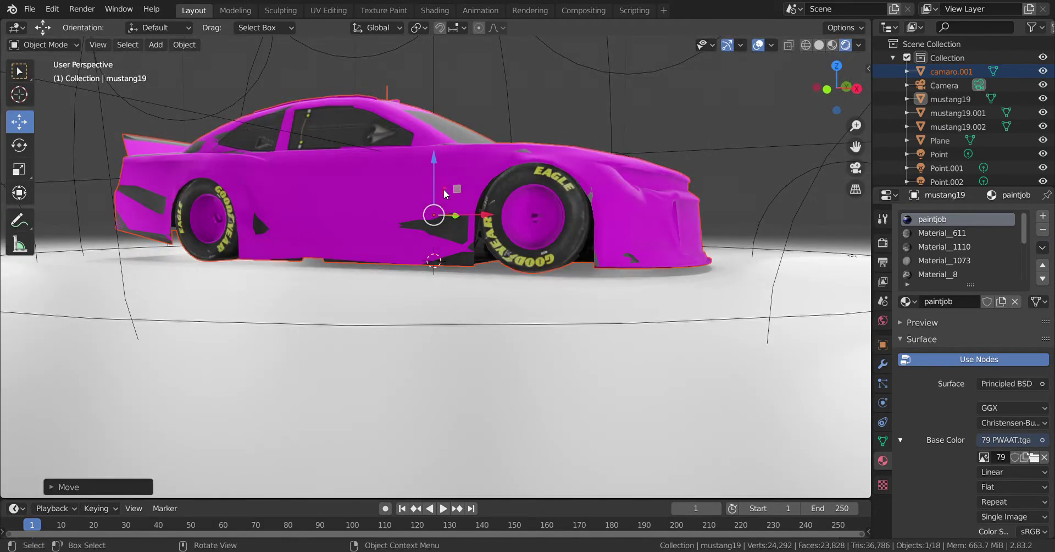
Inspect the car from high rear, low side and front three-quarter views, then select camaro.001
{"action": "scroll", "coordinate": [443, 189], "scroll_direction": "down", "scroll_amount": 6}
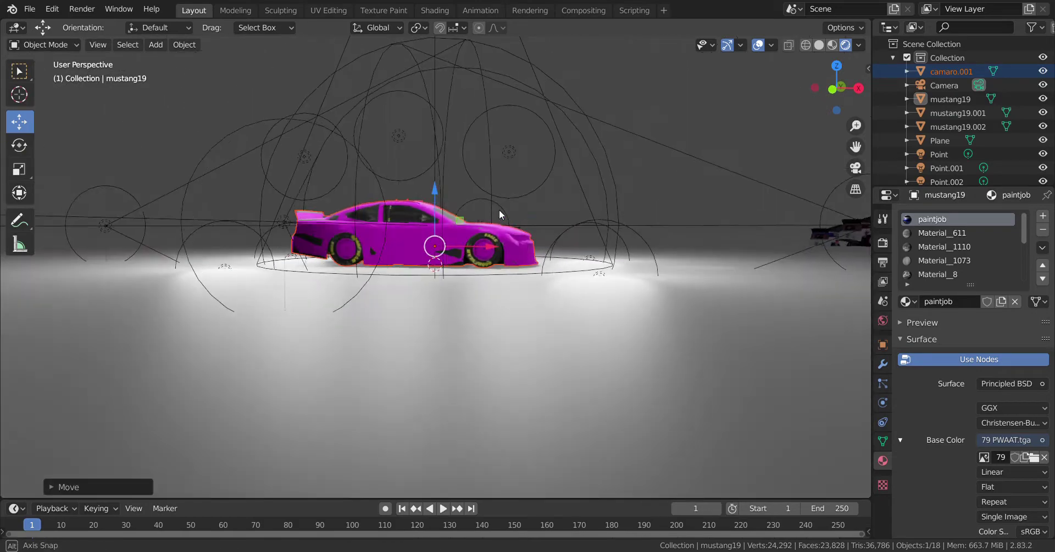
{"action": "middle_click_drag", "start_coordinate": [499, 209], "coordinate": [233, 206]}
{"action": "scroll", "coordinate": [410, 250], "scroll_direction": "up", "scroll_amount": 5}
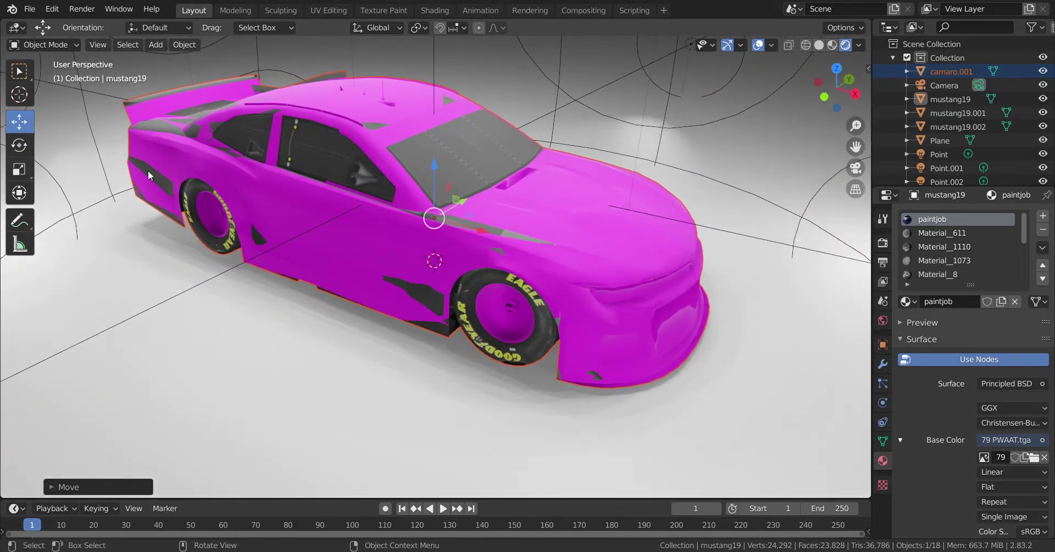
{"action": "middle_click_drag", "start_coordinate": [148, 171], "coordinate": [340, 214]}
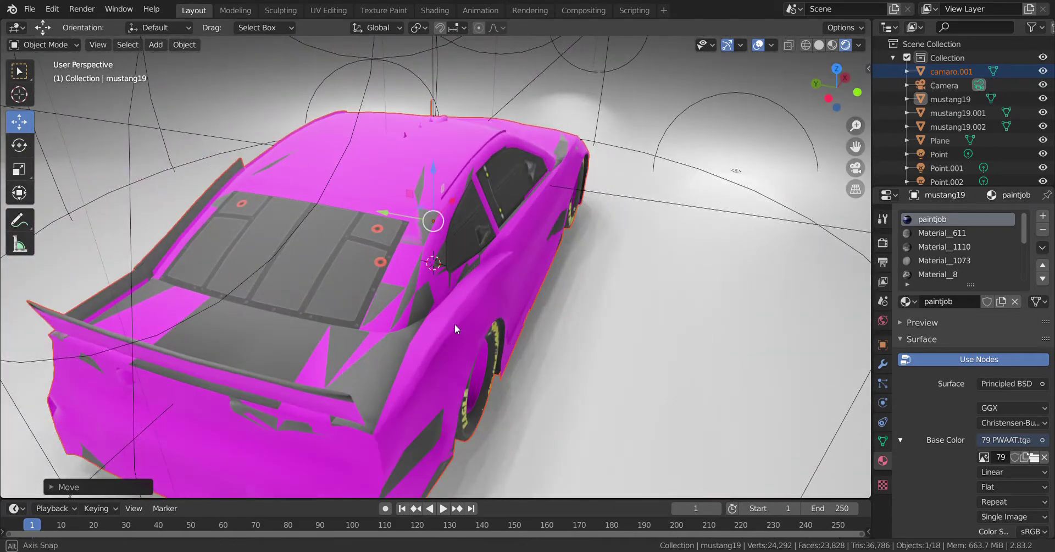
{"action": "middle_click_drag", "start_coordinate": [454, 324], "coordinate": [438, 317]}
{"action": "scroll", "coordinate": [437, 318], "scroll_direction": "down", "scroll_amount": 5}
{"action": "scroll", "coordinate": [426, 193], "scroll_direction": "up", "scroll_amount": 6}
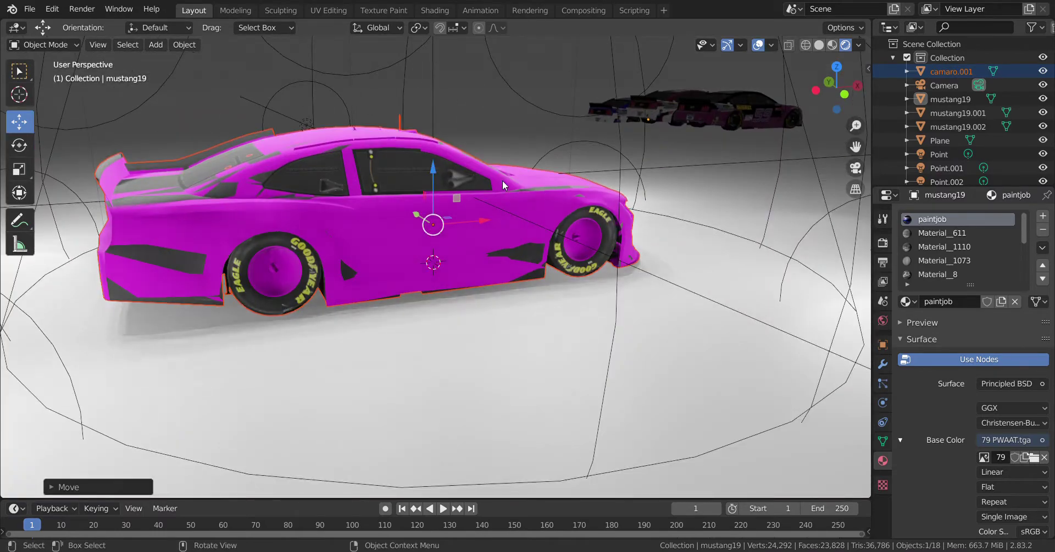
{"action": "middle_click_drag", "start_coordinate": [502, 181], "coordinate": [594, 176]}
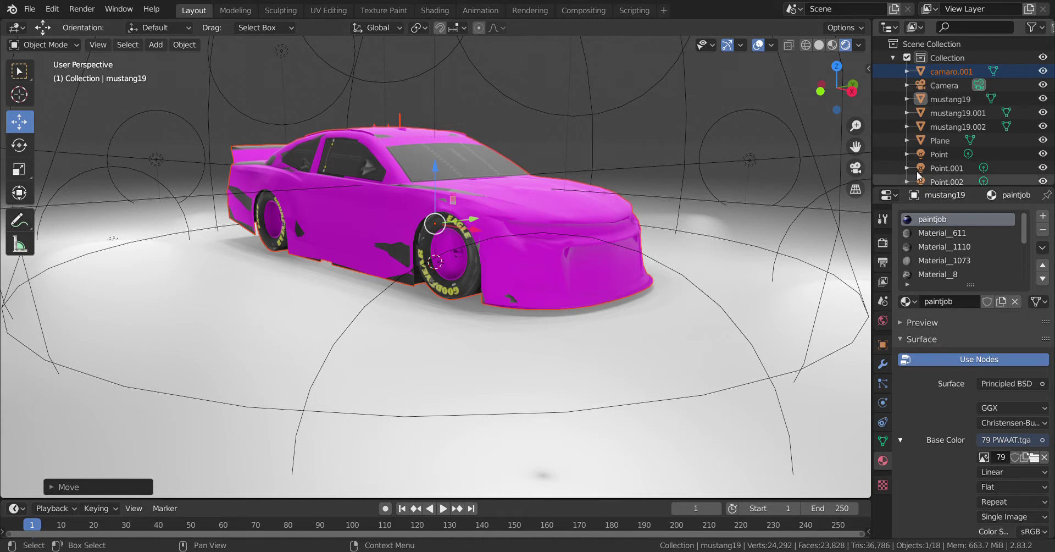
{"action": "left_click", "coordinate": [954, 71]}
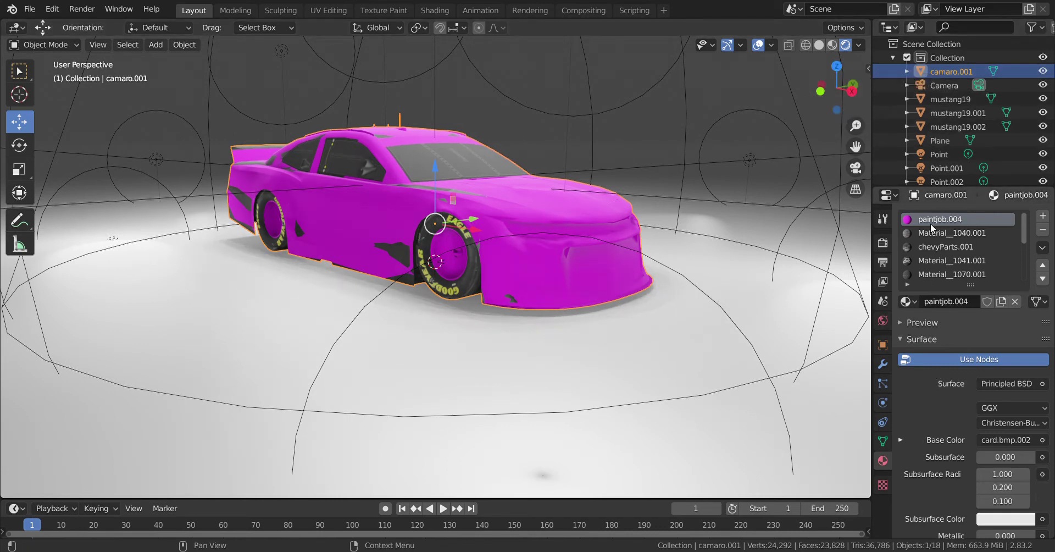
Tick Backface Culling in paintjob.004's material Settings panel
{"action": "middle_click_drag", "start_coordinate": [827, 257], "coordinate": [754, 259]}
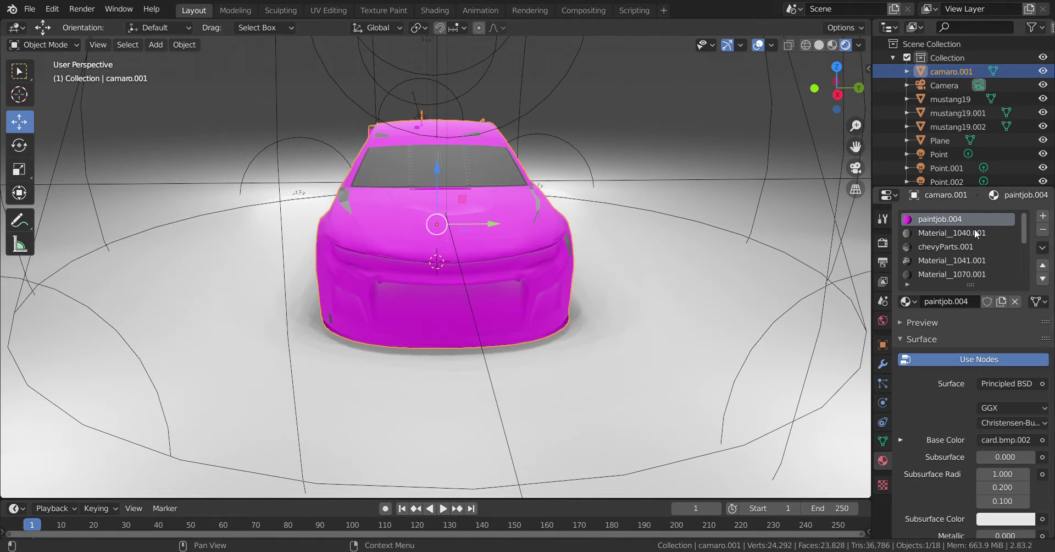
{"action": "scroll", "coordinate": [975, 236], "scroll_direction": "down", "scroll_amount": 2}
{"action": "scroll", "coordinate": [975, 241], "scroll_direction": "up", "scroll_amount": 2}
{"action": "scroll", "coordinate": [982, 402], "scroll_direction": "down", "scroll_amount": 3}
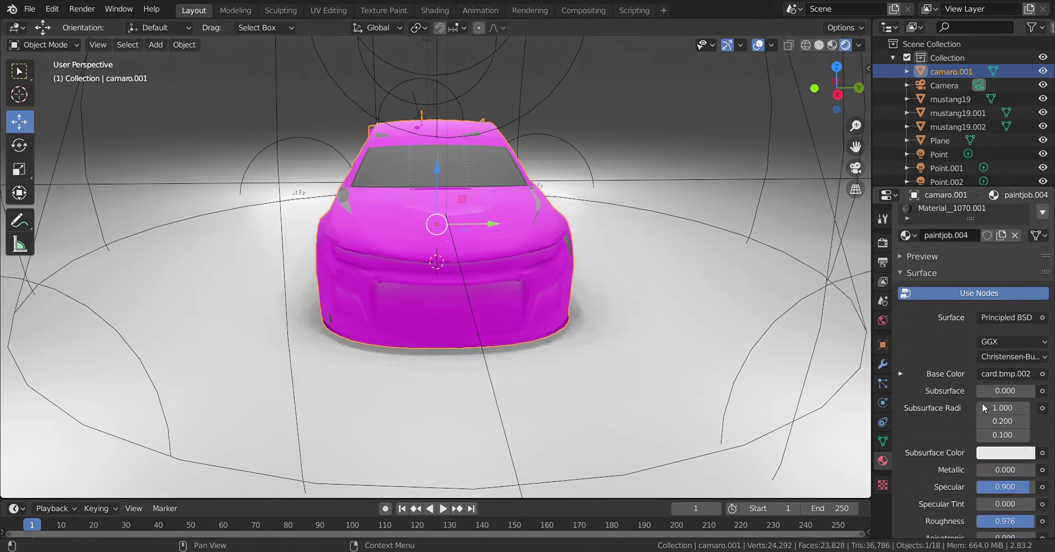
{"action": "scroll", "coordinate": [983, 412], "scroll_direction": "down", "scroll_amount": 18}
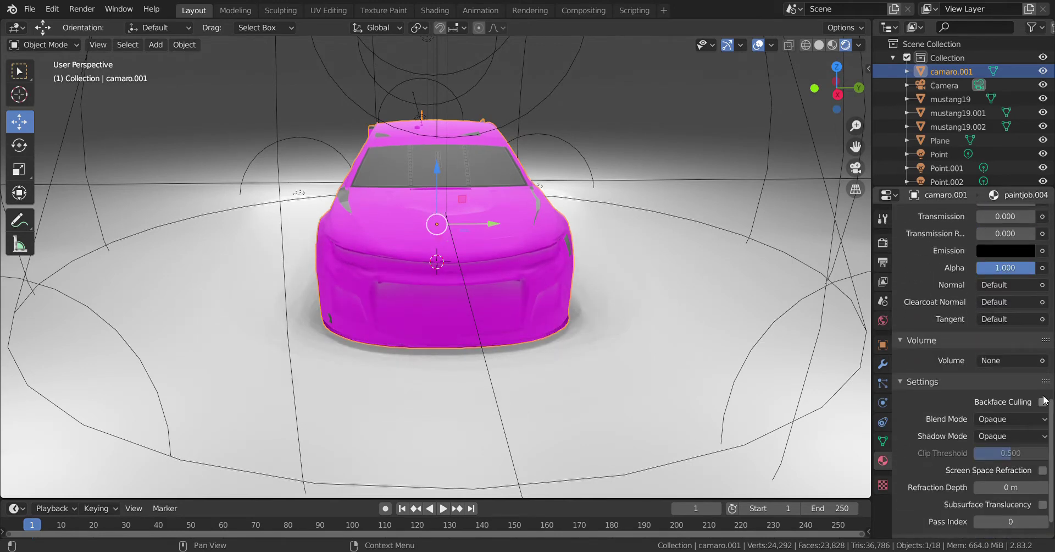
{"action": "left_click", "coordinate": [1042, 401]}
{"action": "middle_click_drag", "start_coordinate": [545, 230], "coordinate": [616, 275]}
{"action": "scroll", "coordinate": [961, 380], "scroll_direction": "up", "scroll_amount": 16}
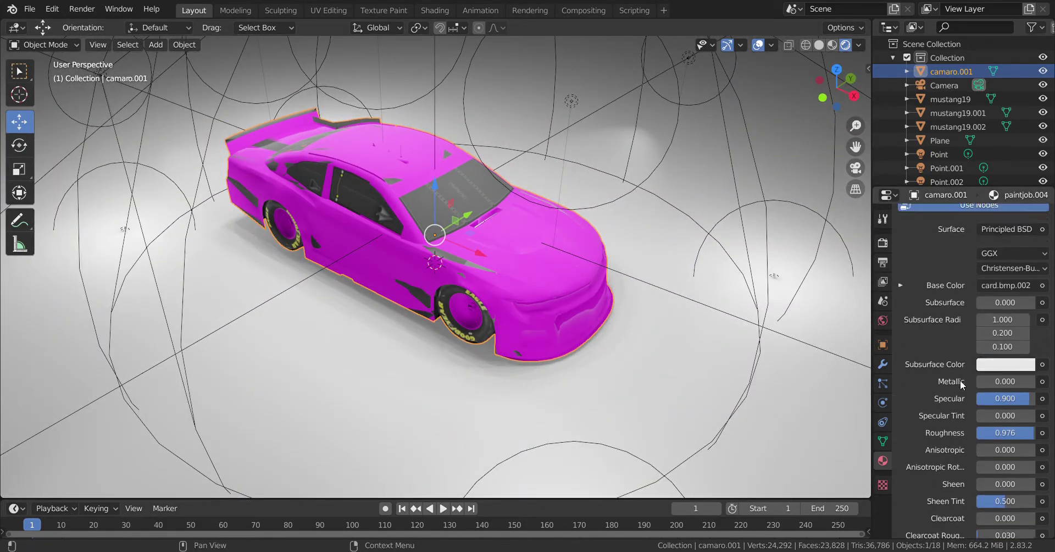
{"action": "scroll", "coordinate": [961, 380], "scroll_direction": "up", "scroll_amount": 6}
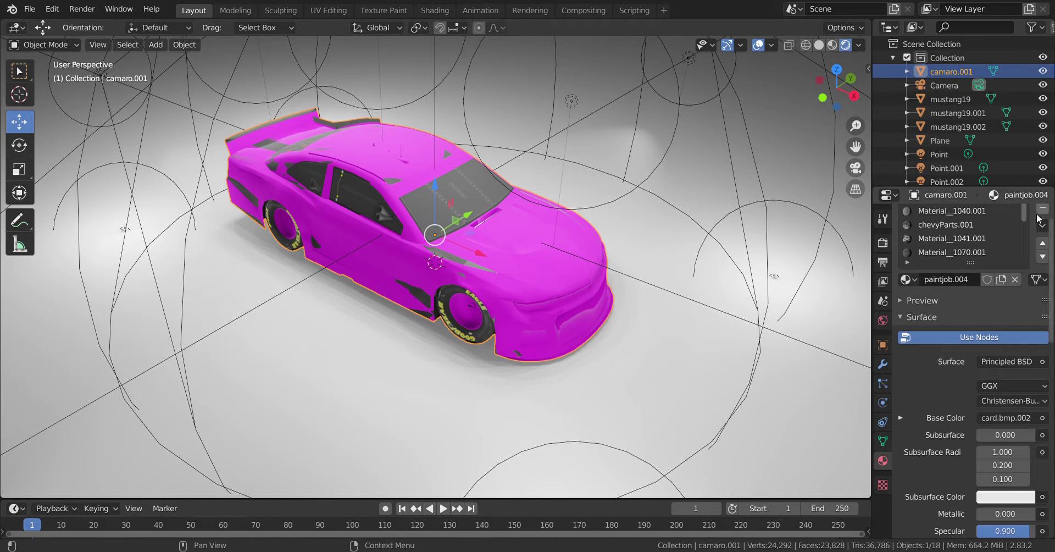
{"action": "scroll", "coordinate": [1039, 219], "scroll_direction": "up", "scroll_amount": 1}
Review the settings of Material_1040.001, chevyParts.001, Material_1041.001 and Material_1070.001
{"action": "left_click", "coordinate": [976, 234]}
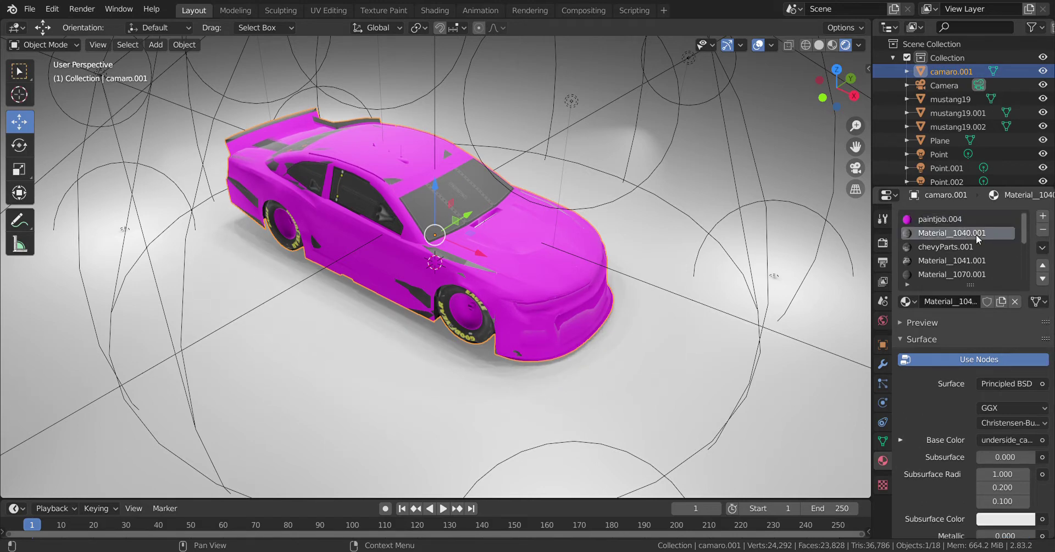
{"action": "scroll", "coordinate": [962, 375], "scroll_direction": "down", "scroll_amount": 20}
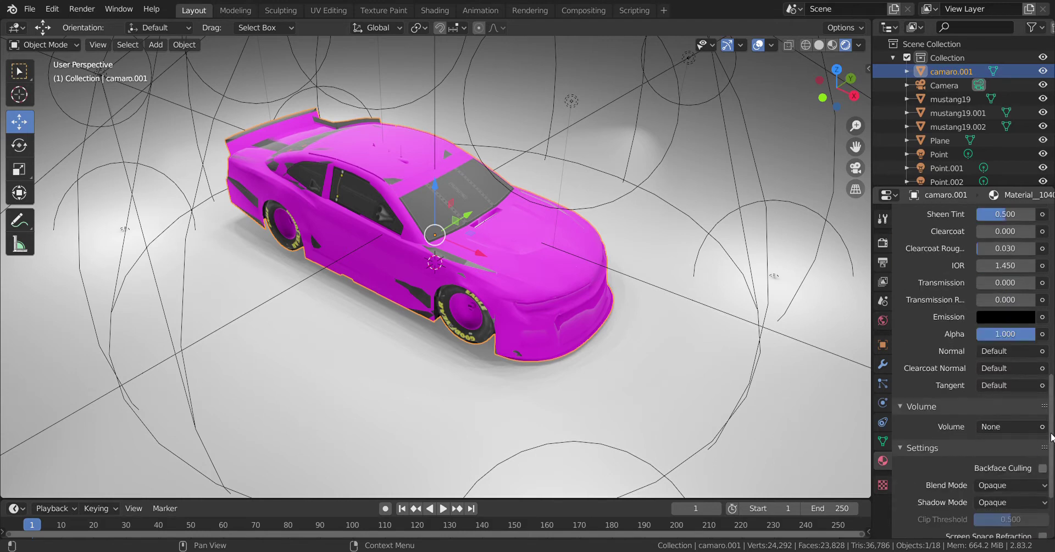
{"action": "scroll", "coordinate": [1015, 312], "scroll_direction": "up", "scroll_amount": 20}
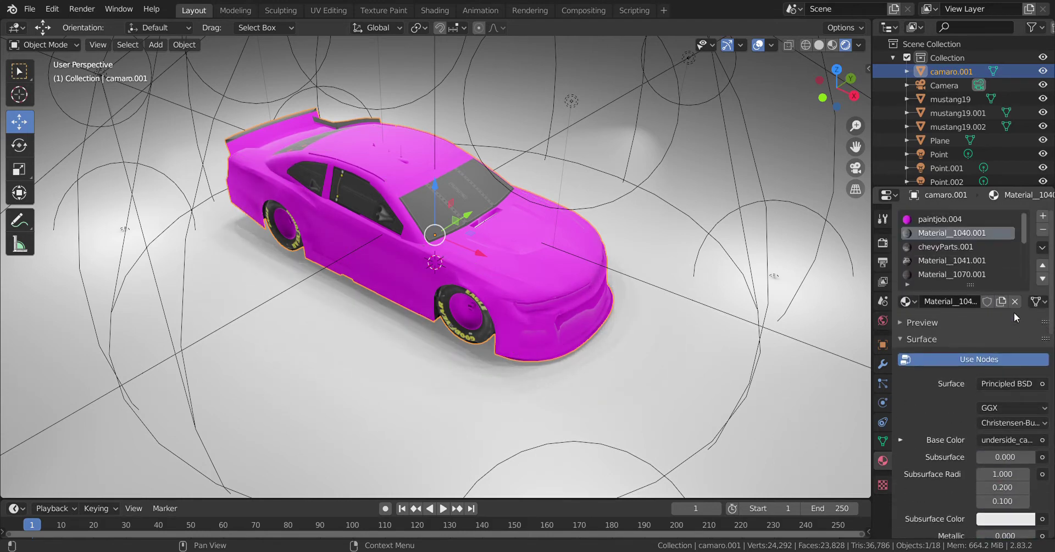
{"action": "left_click", "coordinate": [976, 246]}
{"action": "scroll", "coordinate": [1028, 485], "scroll_direction": "down", "scroll_amount": 15}
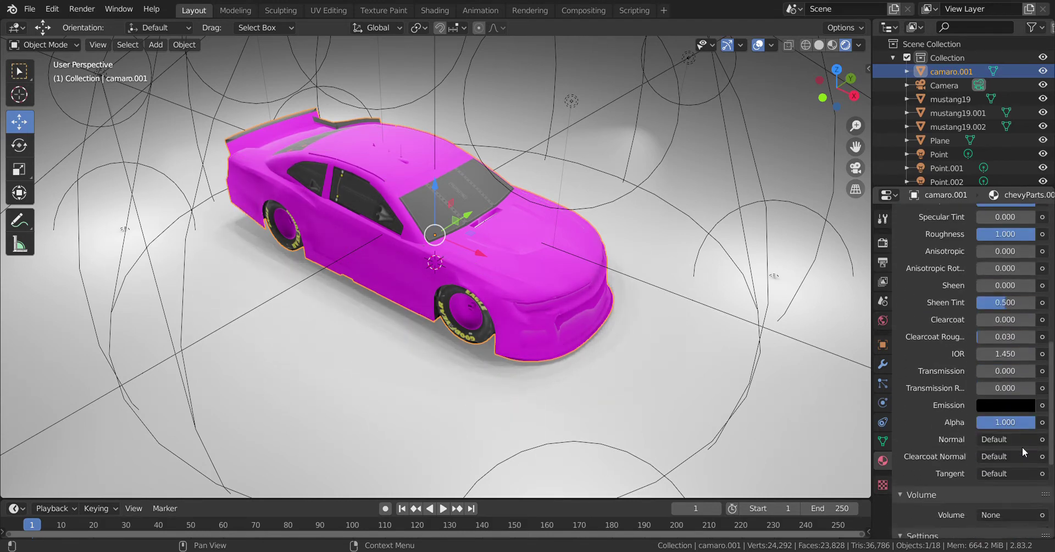
{"action": "scroll", "coordinate": [1011, 385], "scroll_direction": "up", "scroll_amount": 8}
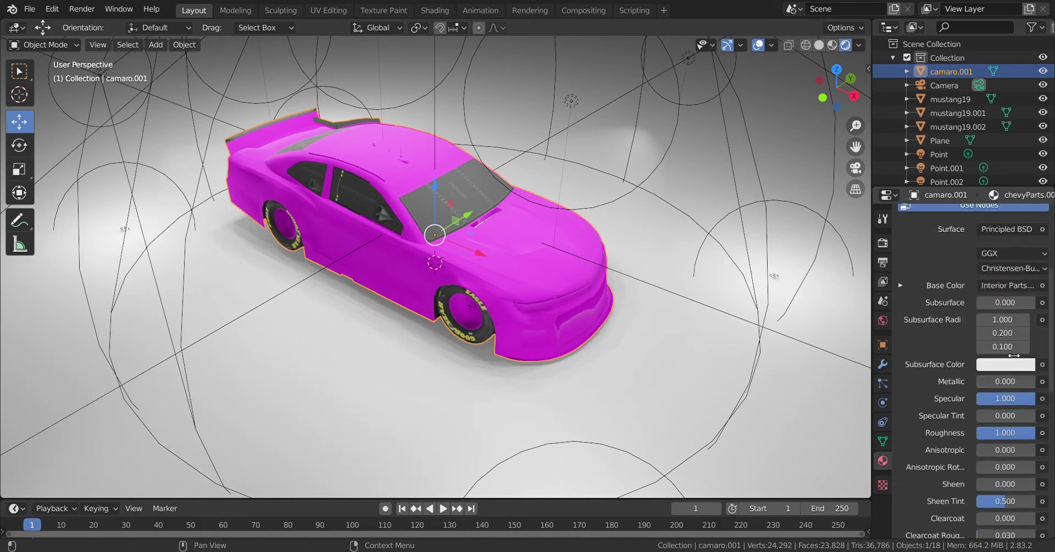
{"action": "scroll", "coordinate": [989, 313], "scroll_direction": "up", "scroll_amount": 7}
{"action": "left_click", "coordinate": [974, 262]}
{"action": "scroll", "coordinate": [981, 454], "scroll_direction": "down", "scroll_amount": 15}
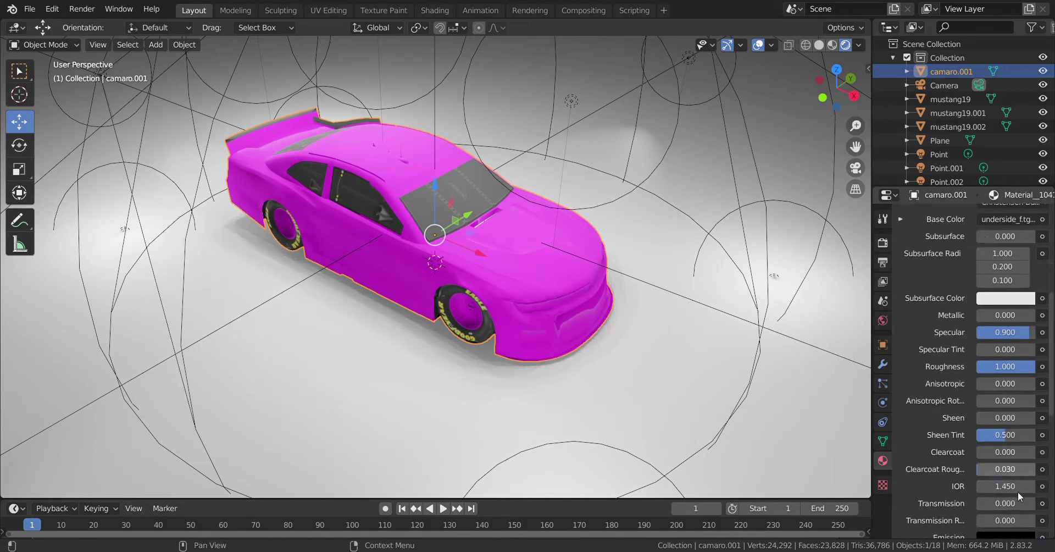
{"action": "scroll", "coordinate": [1046, 506], "scroll_direction": "down", "scroll_amount": 4}
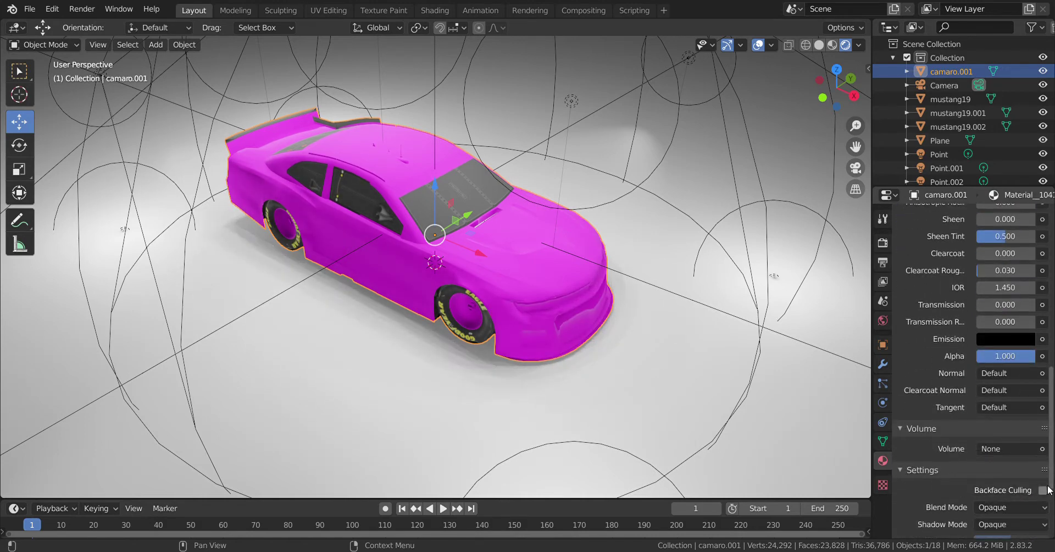
{"action": "scroll", "coordinate": [939, 355], "scroll_direction": "up", "scroll_amount": 10}
{"action": "scroll", "coordinate": [939, 349], "scroll_direction": "up", "scroll_amount": 8}
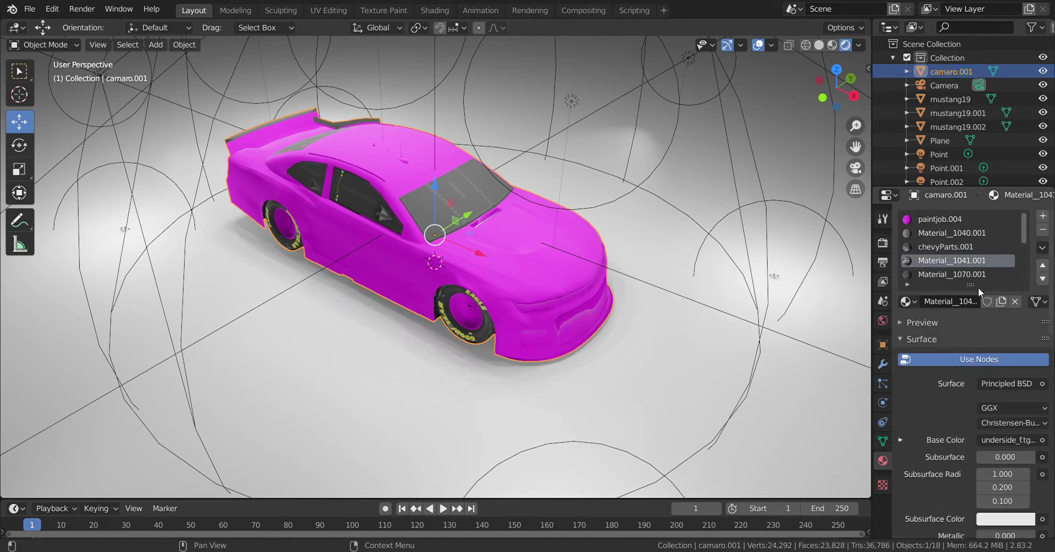
{"action": "left_click", "coordinate": [957, 274]}
{"action": "scroll", "coordinate": [971, 301], "scroll_direction": "down", "scroll_amount": 4}
{"action": "scroll", "coordinate": [1009, 497], "scroll_direction": "down", "scroll_amount": 12}
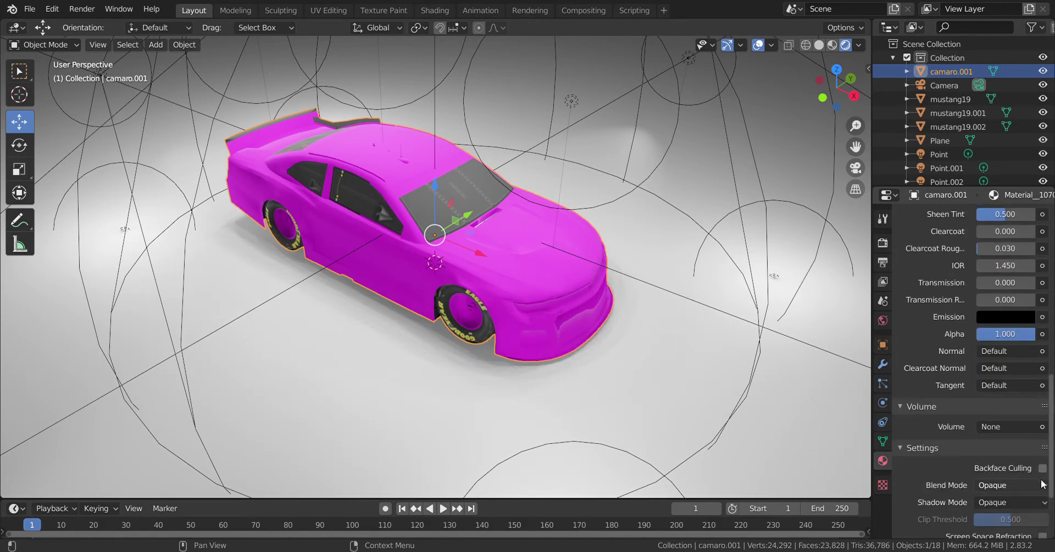
{"action": "scroll", "coordinate": [992, 353], "scroll_direction": "up", "scroll_amount": 5}
{"action": "scroll", "coordinate": [989, 347], "scroll_direction": "up", "scroll_amount": 10}
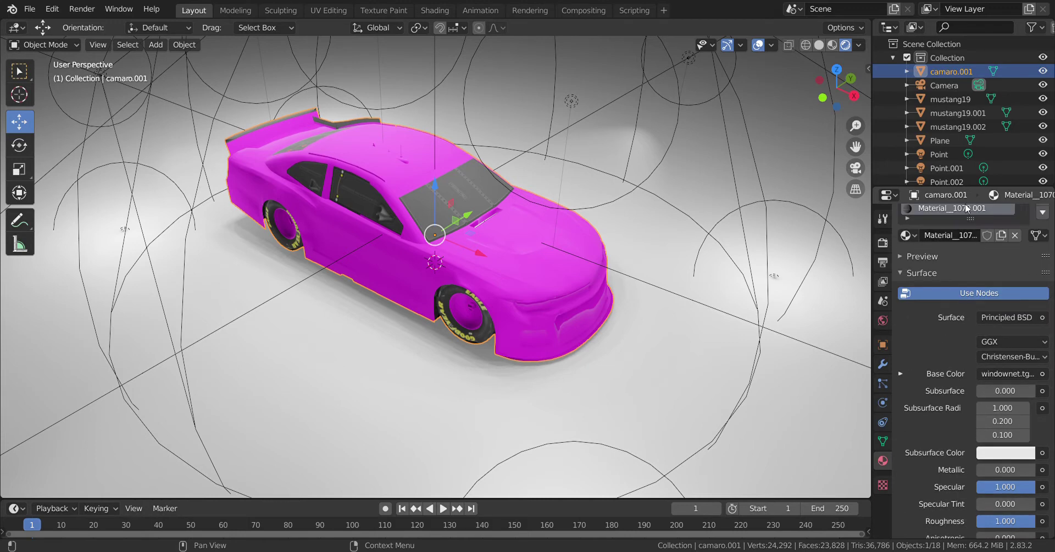
{"action": "left_click", "coordinate": [967, 235]}
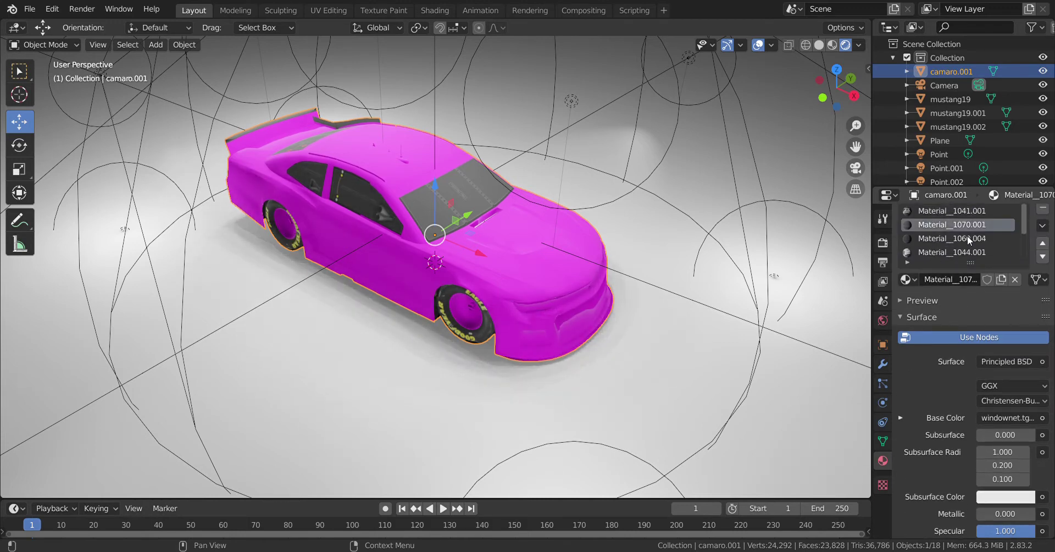
{"action": "scroll", "coordinate": [998, 380], "scroll_direction": "down", "scroll_amount": 8}
{"action": "scroll", "coordinate": [1001, 439], "scroll_direction": "down", "scroll_amount": 11}
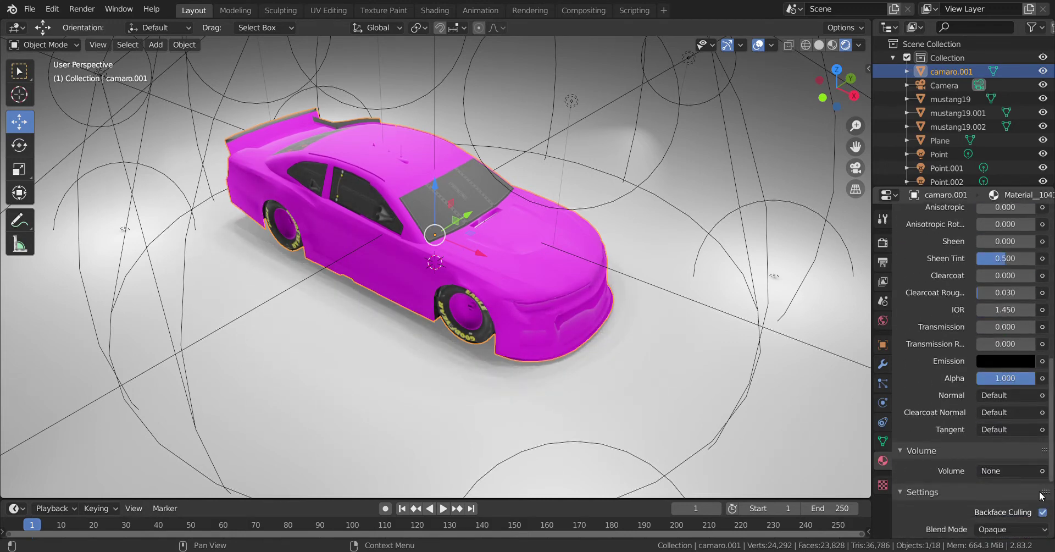
{"action": "scroll", "coordinate": [1017, 473], "scroll_direction": "up", "scroll_amount": 5}
{"action": "scroll", "coordinate": [1019, 475], "scroll_direction": "up", "scroll_amount": 10}
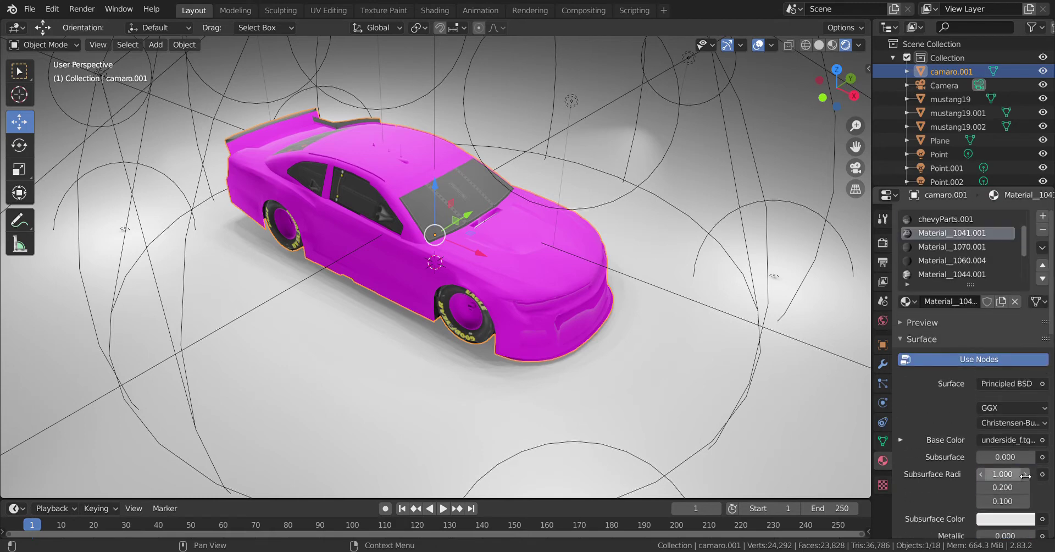
Turn on Backface Culling for Material_1070.001
{"action": "left_click", "coordinate": [981, 247]}
{"action": "scroll", "coordinate": [996, 433], "scroll_direction": "down", "scroll_amount": 18}
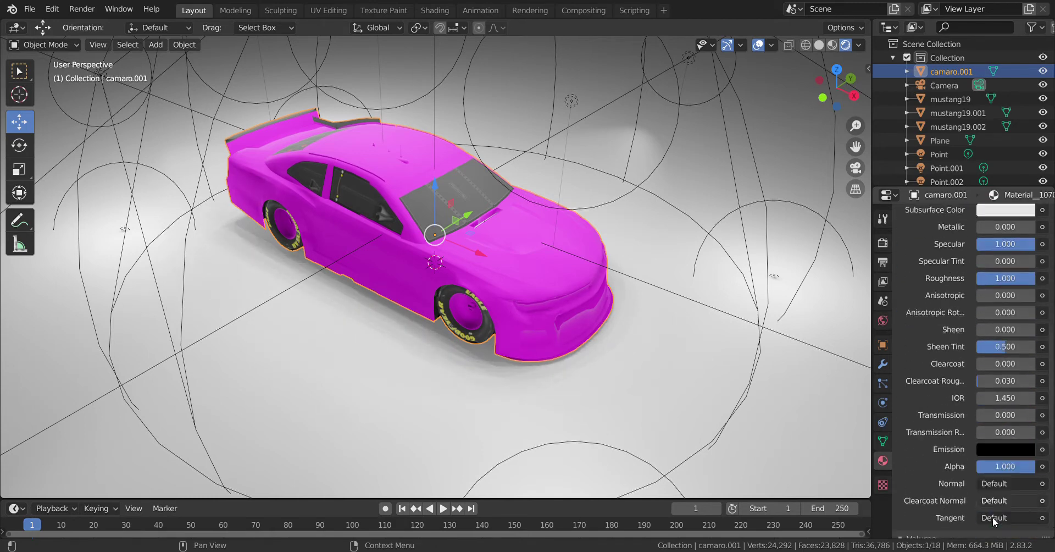
{"action": "left_click", "coordinate": [1041, 489]}
{"action": "scroll", "coordinate": [1028, 439], "scroll_direction": "up", "scroll_amount": 18}
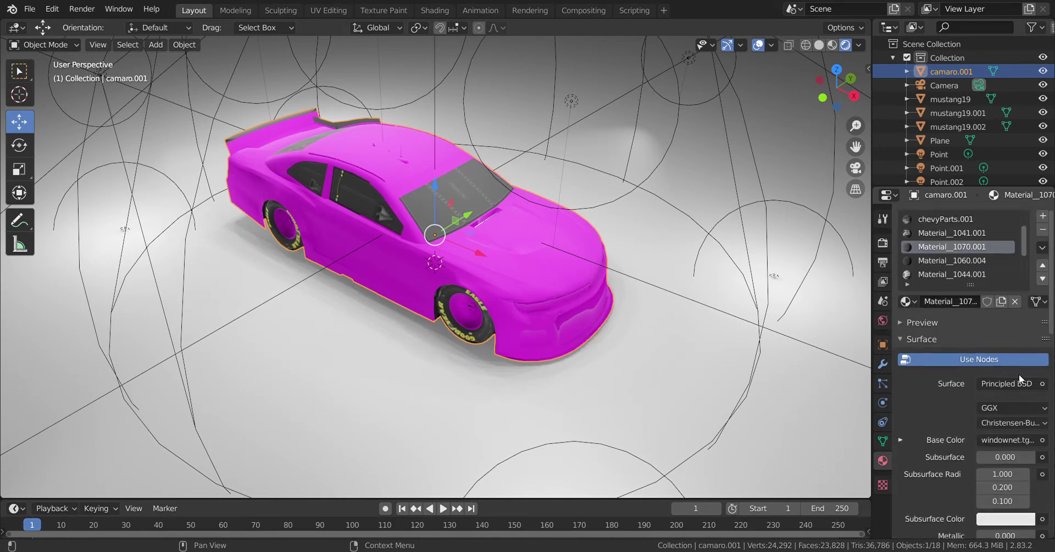
{"action": "scroll", "coordinate": [1003, 278], "scroll_direction": "up", "scroll_amount": 2}
{"action": "scroll", "coordinate": [985, 252], "scroll_direction": "down", "scroll_amount": 4}
Review the settings of Material_1060.004, Material_1044.001, Material_1048.001 and 15_-_Default.001
{"action": "left_click", "coordinate": [966, 232]}
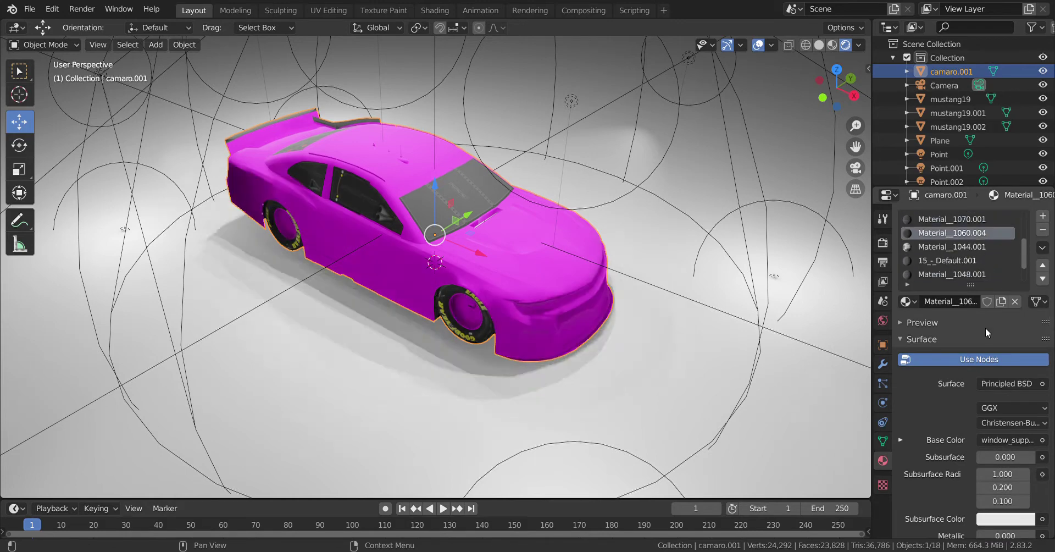
{"action": "scroll", "coordinate": [985, 327], "scroll_direction": "down", "scroll_amount": 15}
{"action": "scroll", "coordinate": [1020, 423], "scroll_direction": "up", "scroll_amount": 12}
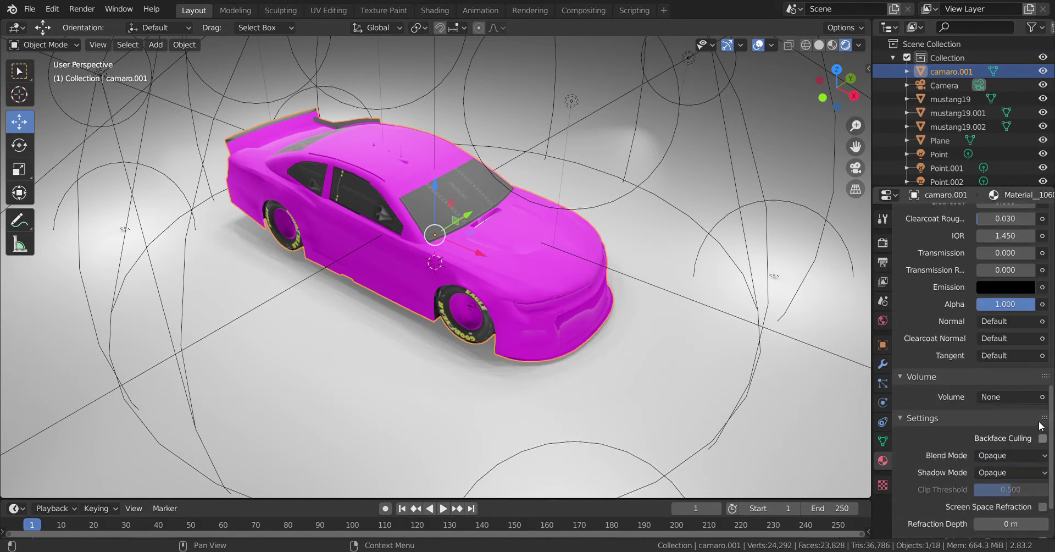
{"action": "scroll", "coordinate": [1019, 422], "scroll_direction": "up", "scroll_amount": 6}
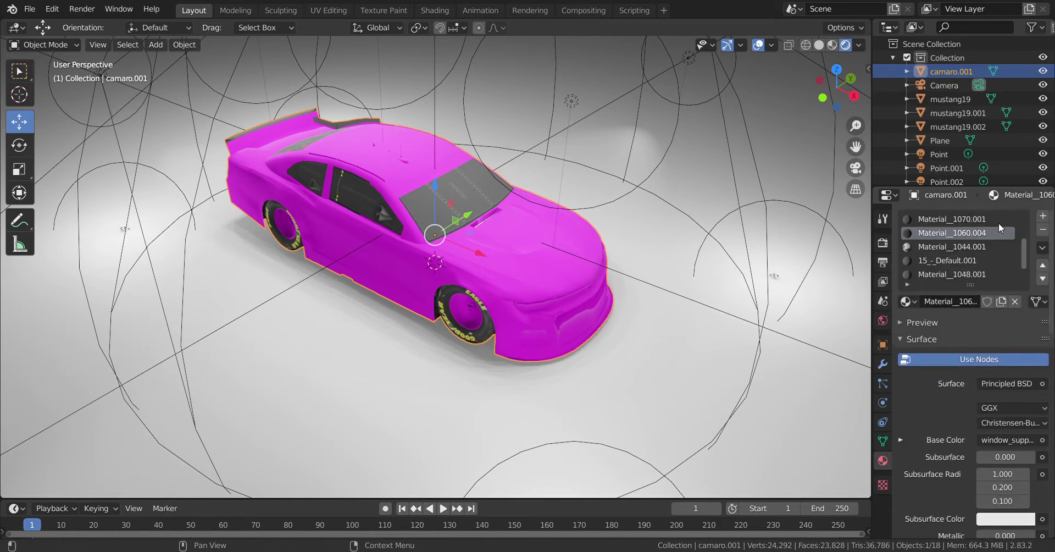
{"action": "left_click", "coordinate": [994, 248]}
{"action": "scroll", "coordinate": [996, 385], "scroll_direction": "down", "scroll_amount": 13}
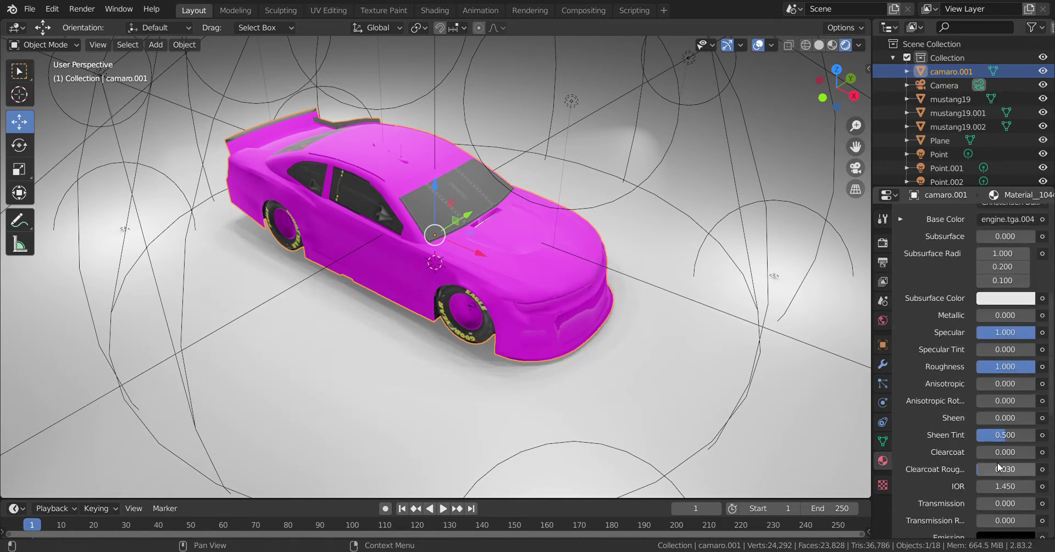
{"action": "scroll", "coordinate": [1000, 509], "scroll_direction": "down", "scroll_amount": 3}
{"action": "scroll", "coordinate": [1014, 347], "scroll_direction": "up", "scroll_amount": 10}
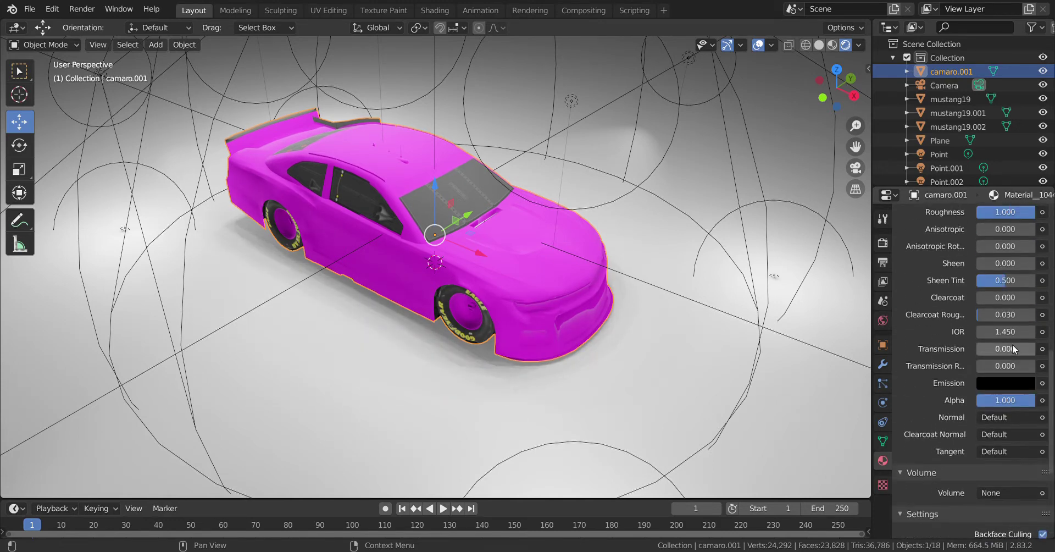
{"action": "scroll", "coordinate": [1013, 344], "scroll_direction": "up", "scroll_amount": 10}
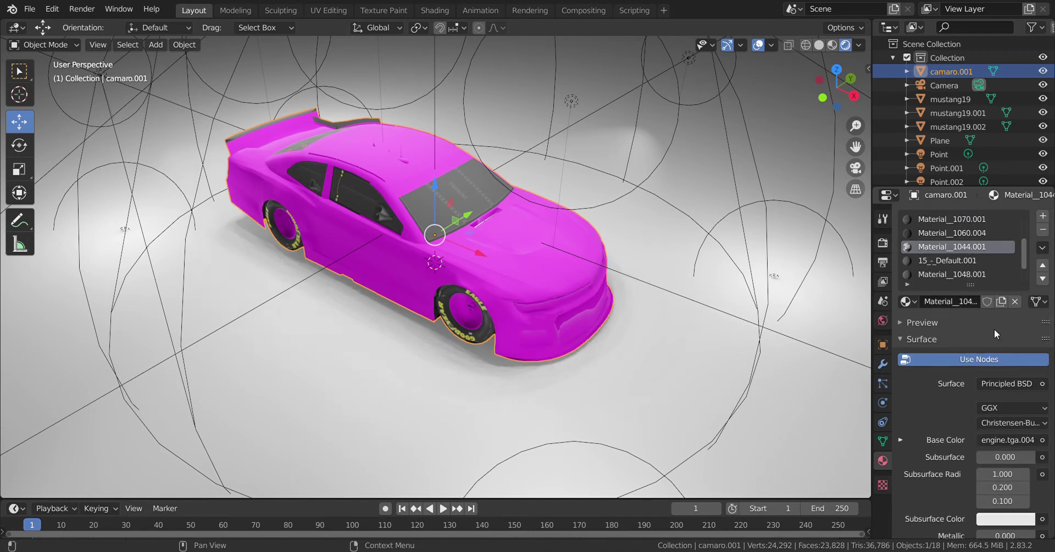
{"action": "left_click", "coordinate": [982, 278]}
{"action": "scroll", "coordinate": [974, 270], "scroll_direction": "down", "scroll_amount": 5}
{"action": "scroll", "coordinate": [974, 258], "scroll_direction": "up", "scroll_amount": 4}
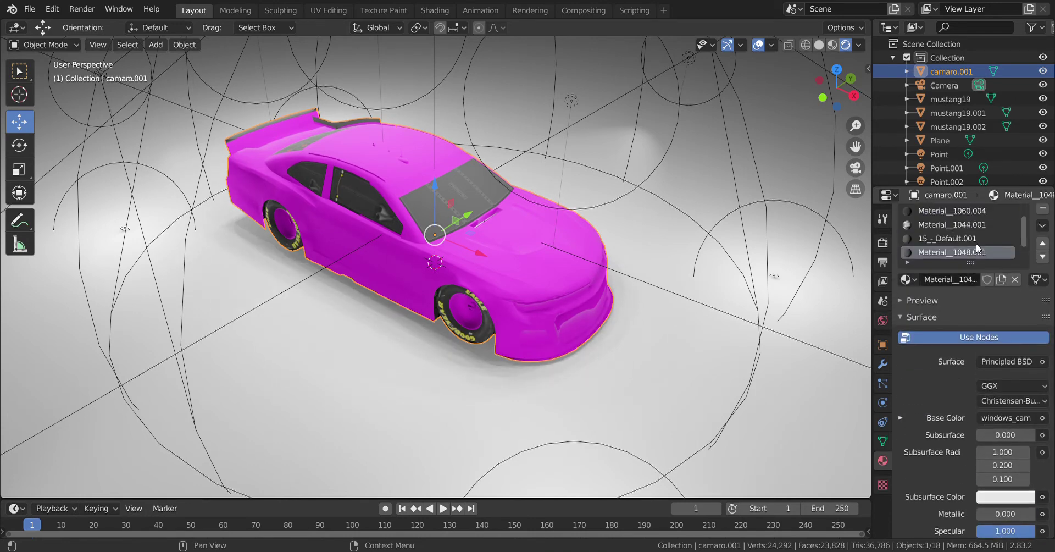
{"action": "left_click", "coordinate": [977, 241]}
{"action": "scroll", "coordinate": [1001, 428], "scroll_direction": "down", "scroll_amount": 10}
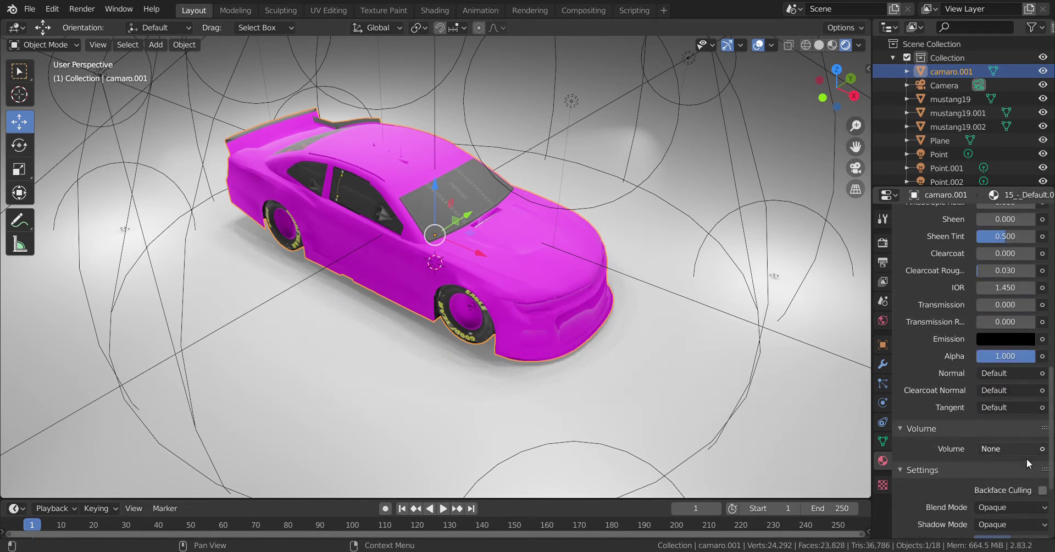
{"action": "scroll", "coordinate": [1024, 380], "scroll_direction": "up", "scroll_amount": 12}
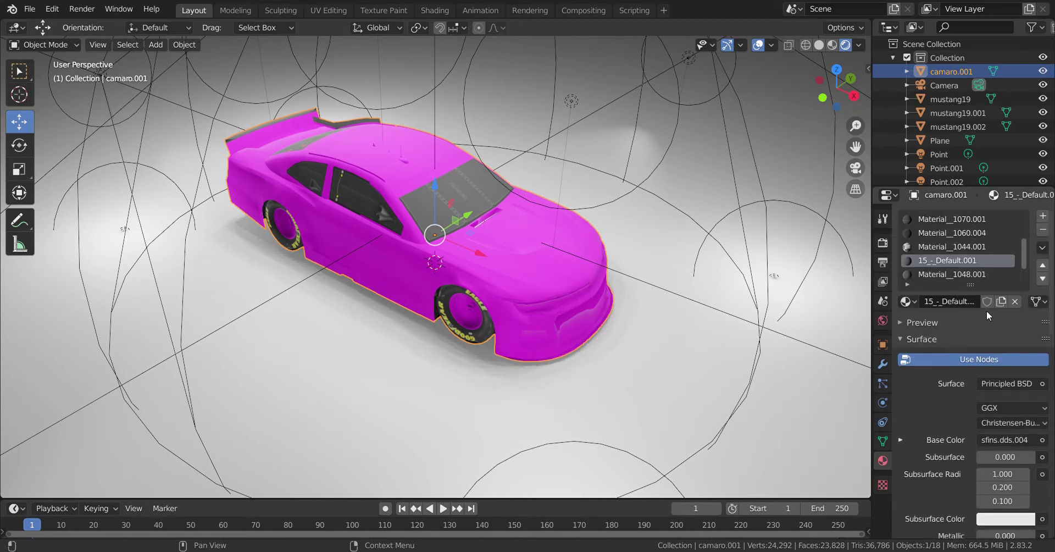
{"action": "left_click", "coordinate": [961, 232]}
{"action": "scroll", "coordinate": [1002, 495], "scroll_direction": "down", "scroll_amount": 9}
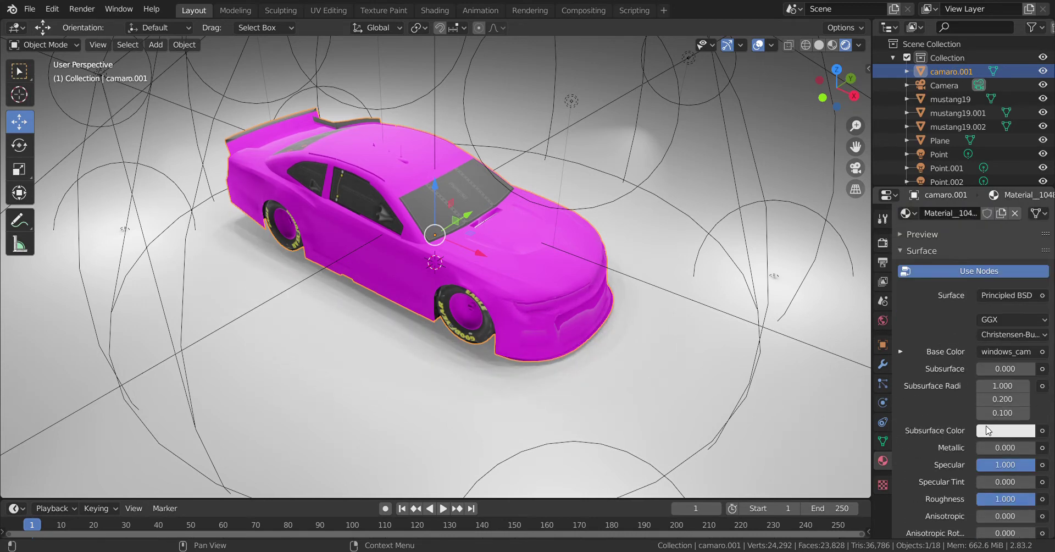
{"action": "scroll", "coordinate": [1001, 510], "scroll_direction": "down", "scroll_amount": 8}
{"action": "scroll", "coordinate": [1010, 410], "scroll_direction": "up", "scroll_amount": 10}
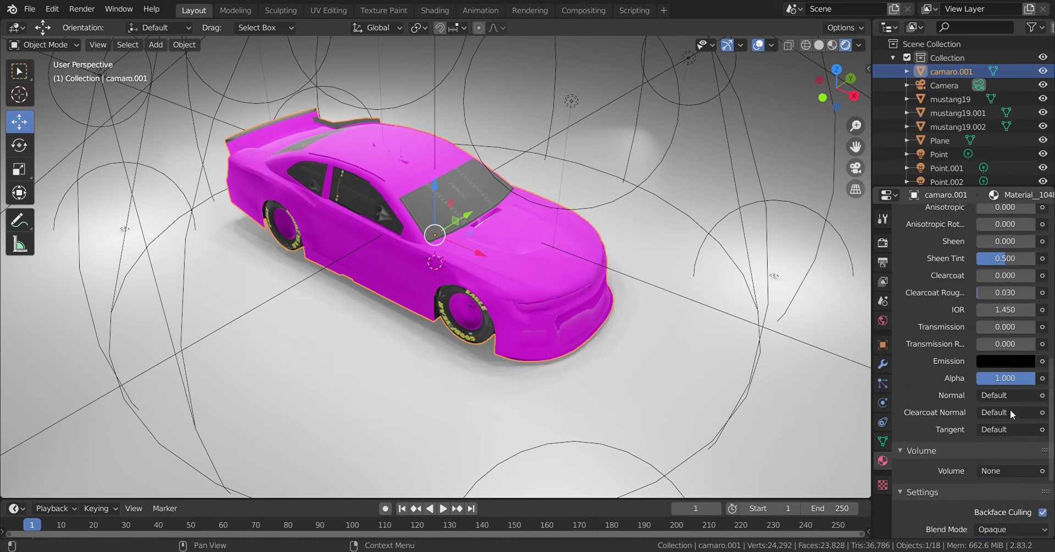
{"action": "scroll", "coordinate": [1009, 409], "scroll_direction": "up", "scroll_amount": 5}
Check Material_1030.001, then turn on Backface Culling for Material_1069.001
{"action": "left_click", "coordinate": [994, 259]}
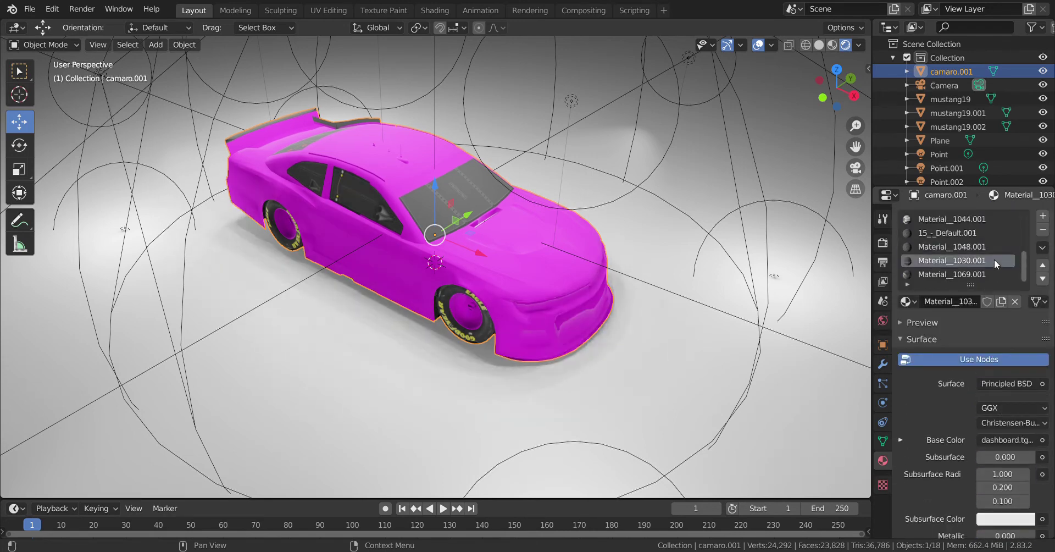
{"action": "scroll", "coordinate": [978, 412], "scroll_direction": "down", "scroll_amount": 3}
{"action": "scroll", "coordinate": [1010, 481], "scroll_direction": "down", "scroll_amount": 12}
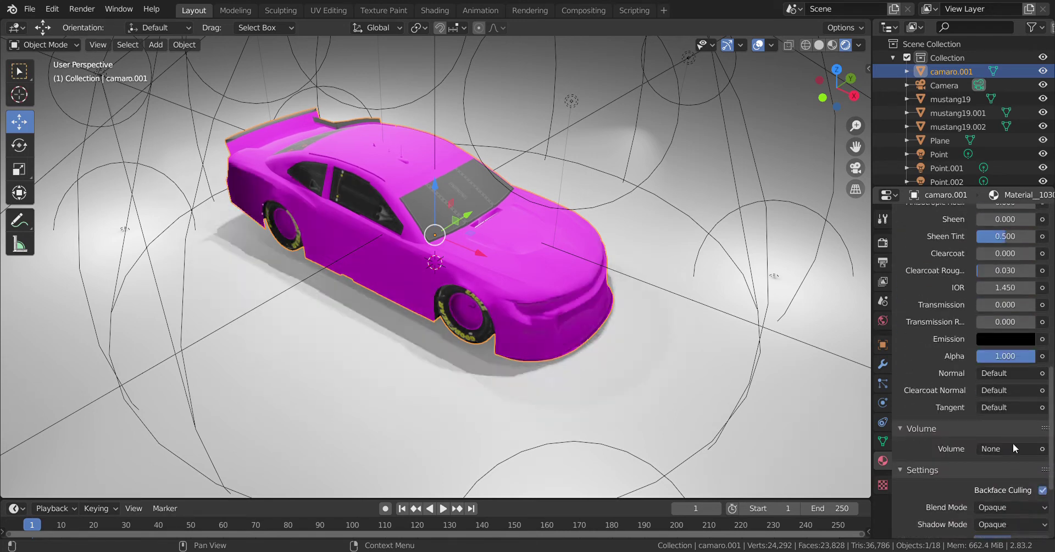
{"action": "scroll", "coordinate": [1000, 407], "scroll_direction": "up", "scroll_amount": 5}
{"action": "scroll", "coordinate": [986, 374], "scroll_direction": "up", "scroll_amount": 12}
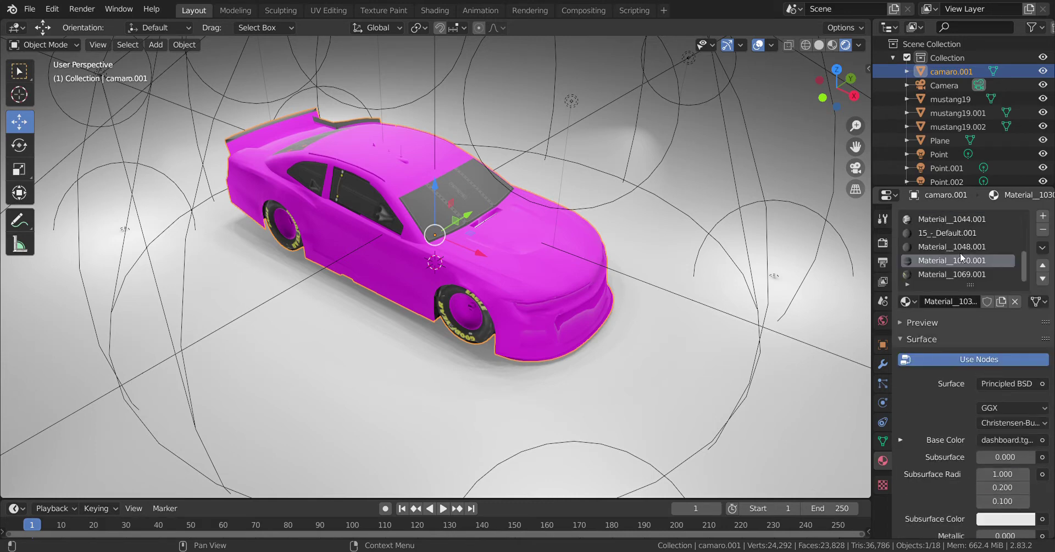
{"action": "left_click", "coordinate": [986, 274]}
{"action": "scroll", "coordinate": [984, 385], "scroll_direction": "down", "scroll_amount": 15}
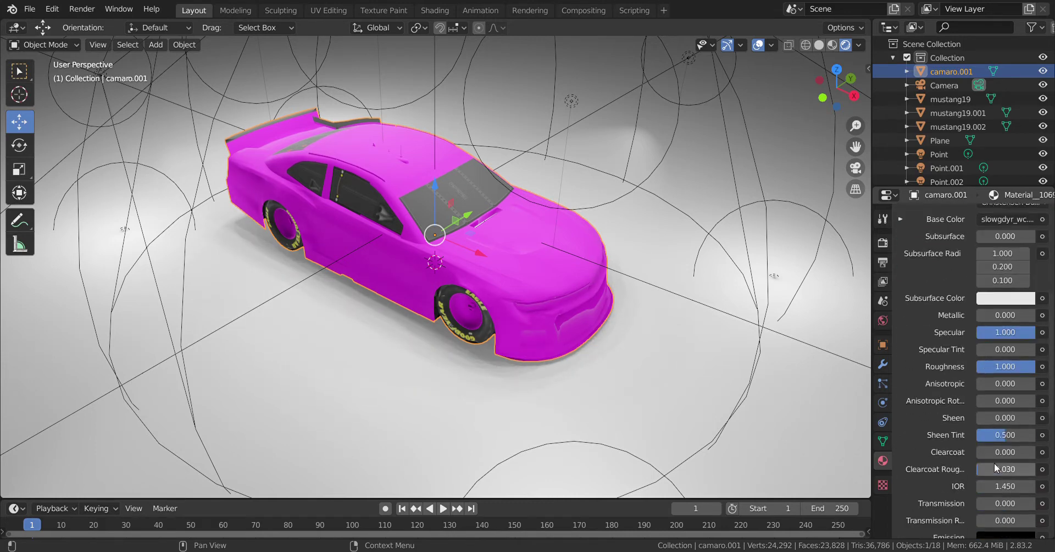
{"action": "scroll", "coordinate": [994, 462], "scroll_direction": "down", "scroll_amount": 4}
{"action": "left_click", "coordinate": [1042, 490]}
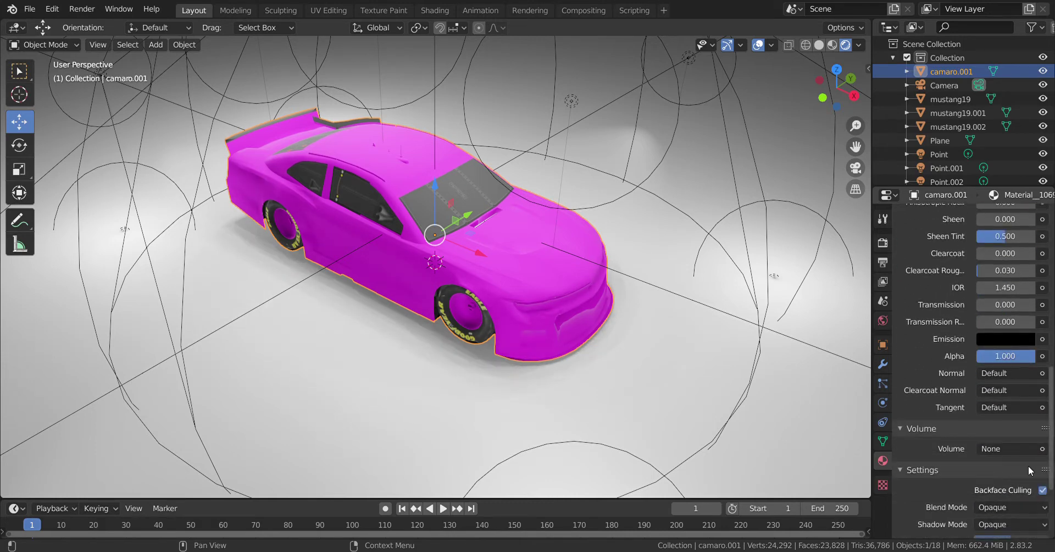
{"action": "scroll", "coordinate": [972, 379], "scroll_direction": "up", "scroll_amount": 15}
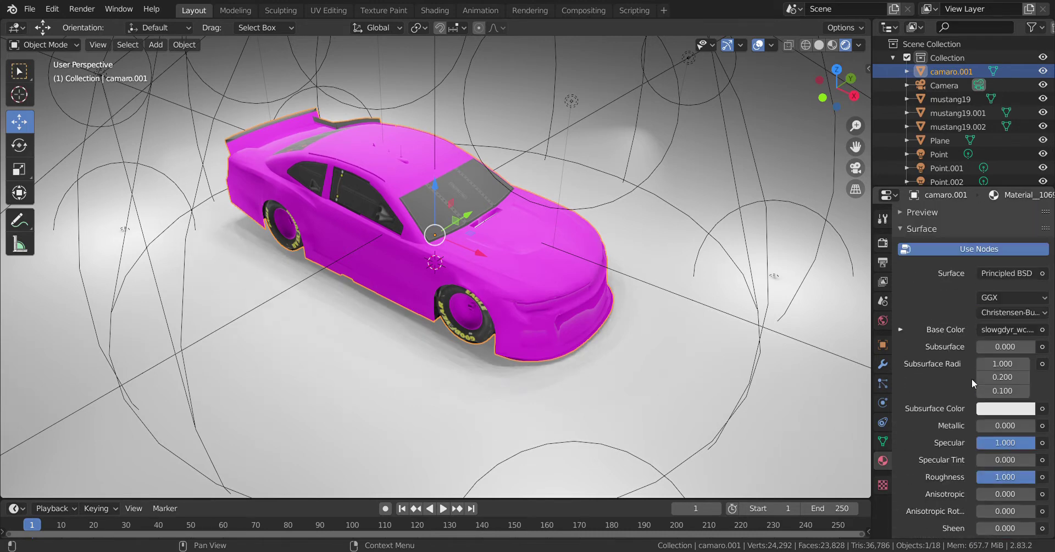
{"action": "scroll", "coordinate": [965, 391], "scroll_direction": "down", "scroll_amount": 6}
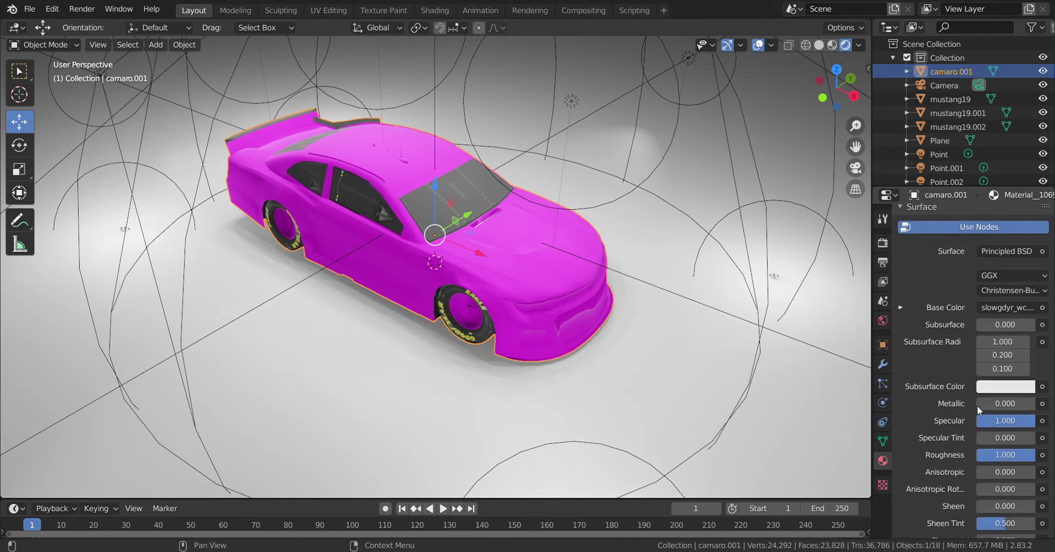
Set the current material's Metallic to 1.000 and view the pink car through the camera and from the side
{"action": "left_click_drag", "start_coordinate": [983, 403], "coordinate": [1033, 403]}
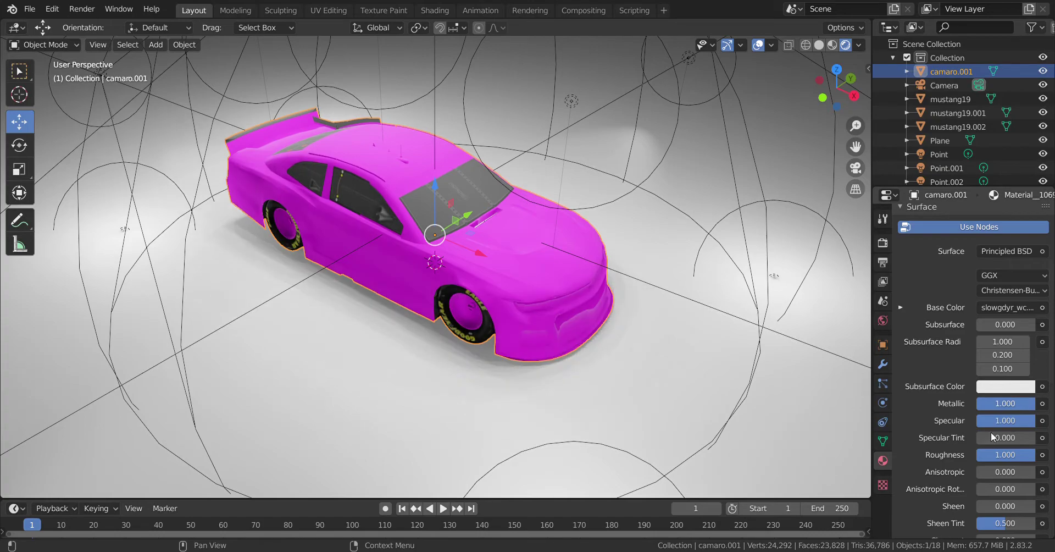
{"action": "scroll", "coordinate": [981, 437], "scroll_direction": "down", "scroll_amount": 2}
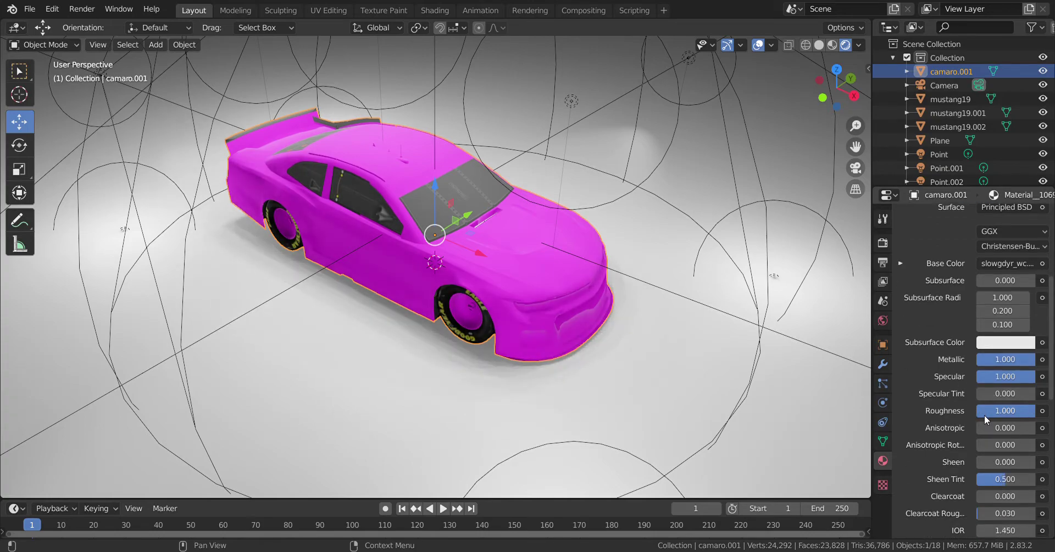
{"action": "middle_click_drag", "start_coordinate": [467, 304], "coordinate": [515, 315]}
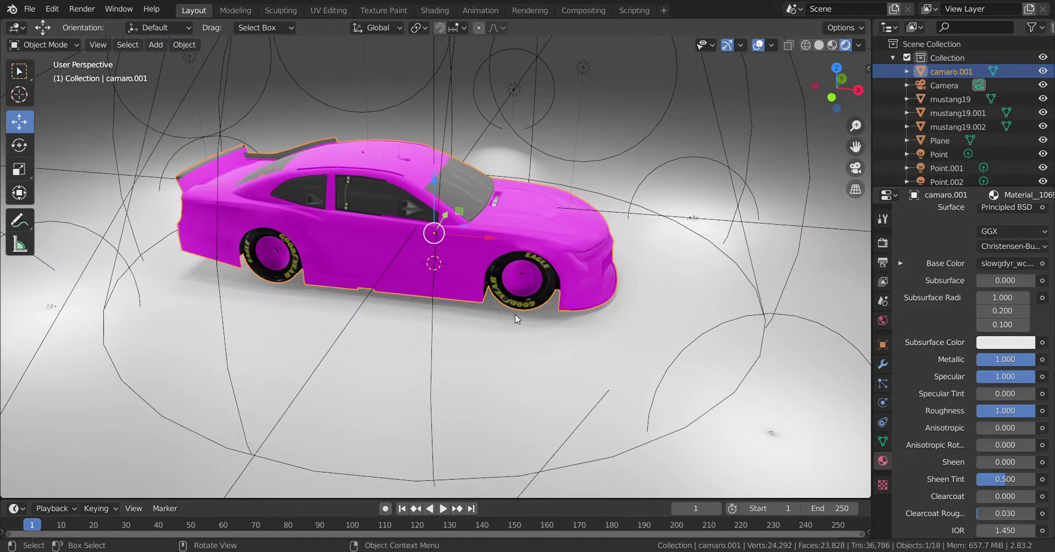
{"action": "key", "text": "KP_0"}
{"action": "middle_click_drag", "start_coordinate": [503, 191], "coordinate": [641, 252]}
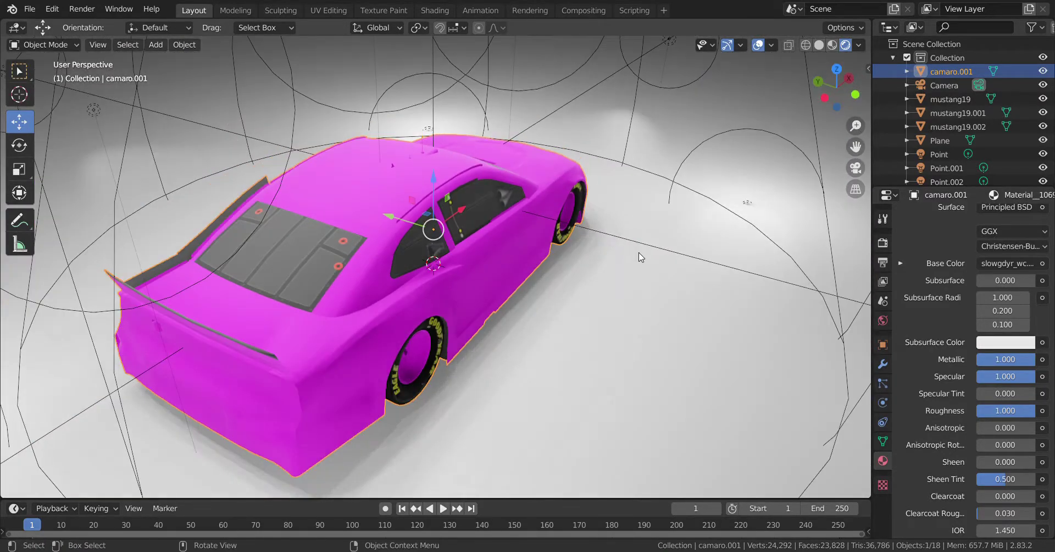
{"action": "scroll", "coordinate": [967, 338], "scroll_direction": "up", "scroll_amount": 8}
{"action": "scroll", "coordinate": [957, 252], "scroll_direction": "up", "scroll_amount": 3}
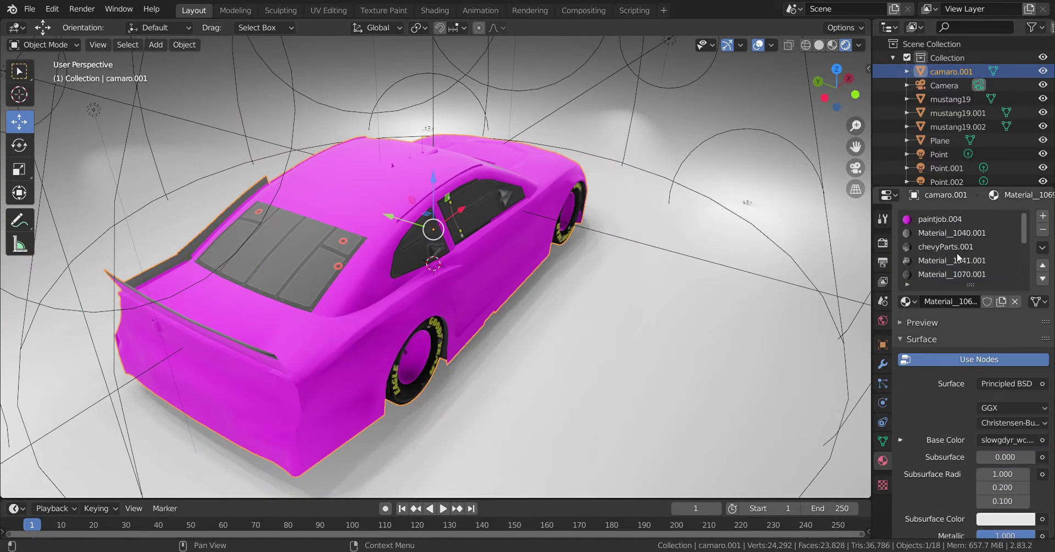
Select the paintjob.004 material slot and look the car over from front, rear and raised angles
{"action": "left_click", "coordinate": [961, 218]}
{"action": "mouse_move", "coordinate": [541, 238]}
{"action": "middle_mouse_down"}
{"action": "mouse_move", "coordinate": [292, 249]}
{"action": "mouse_move", "coordinate": [350, 248]}
{"action": "mouse_move", "coordinate": [503, 216]}
{"action": "middle_mouse_up"}
{"action": "scroll", "coordinate": [509, 204], "scroll_direction": "up", "scroll_amount": 3}
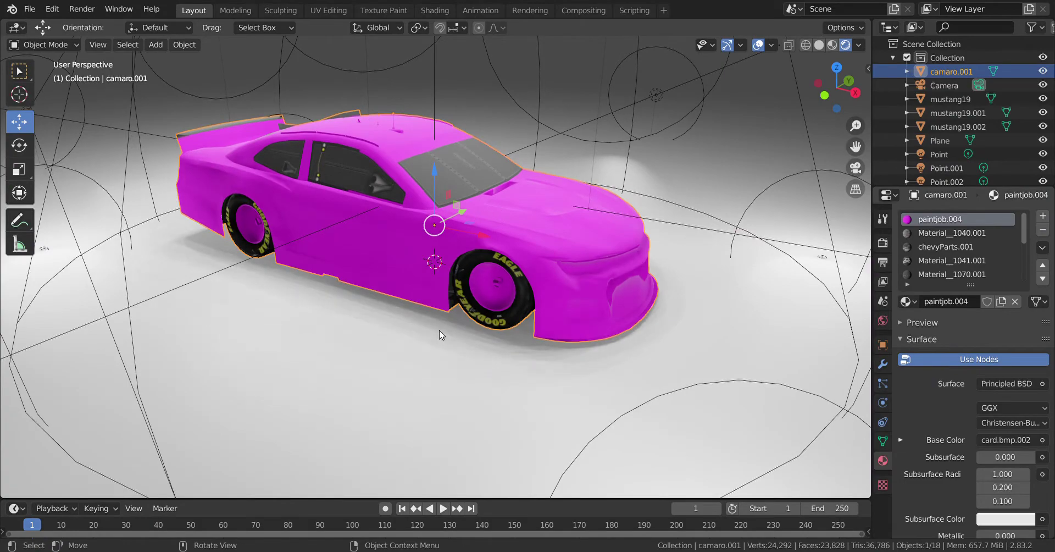
{"action": "middle_click_drag", "start_coordinate": [623, 281], "coordinate": [779, 262]}
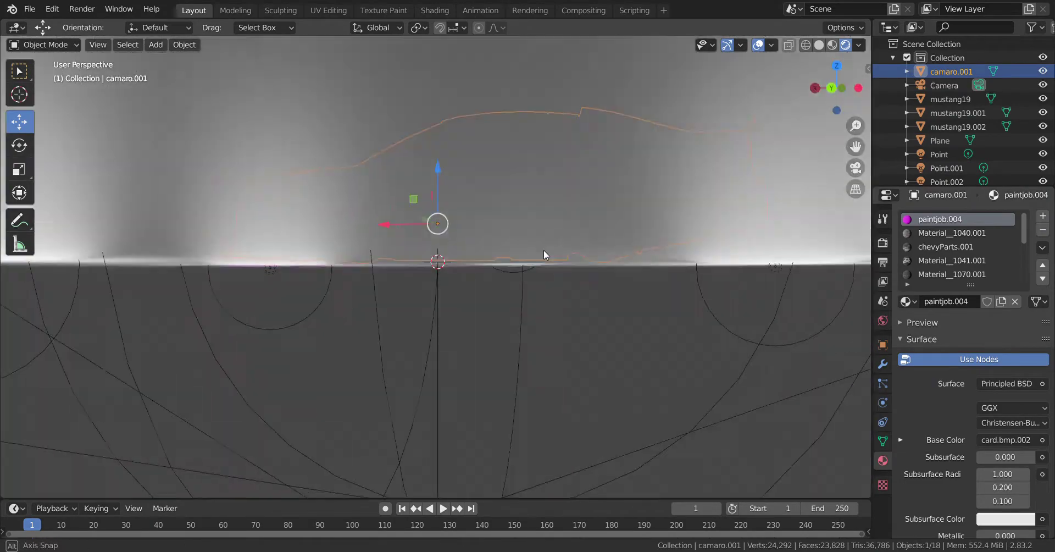
{"action": "middle_click_drag", "start_coordinate": [543, 250], "coordinate": [384, 269]}
{"action": "scroll", "coordinate": [978, 395], "scroll_direction": "down", "scroll_amount": 2}
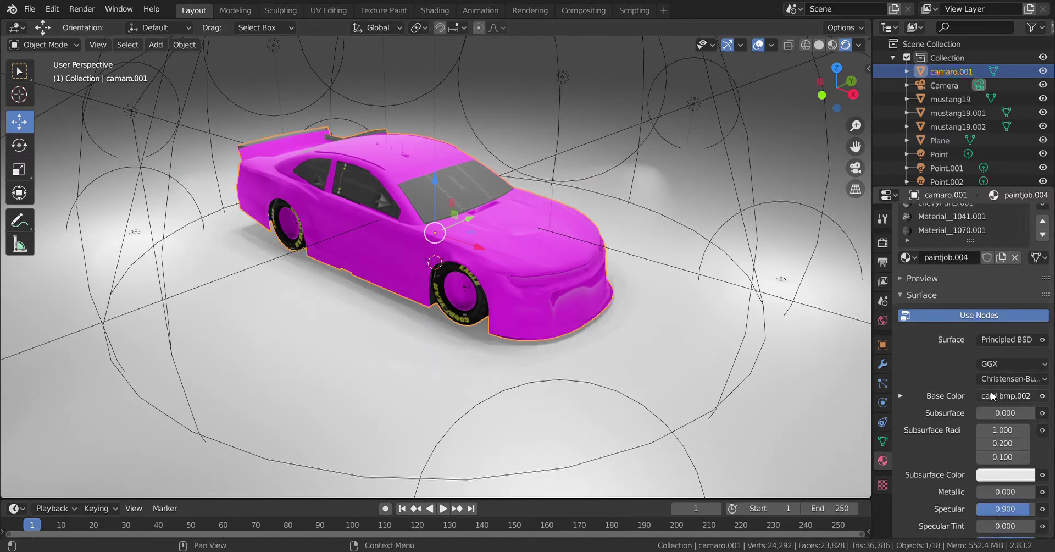
Feed paintjob.004's Base Color from an Image Texture holding the #25 DynaGro livery image
{"action": "left_click", "coordinate": [1029, 397]}
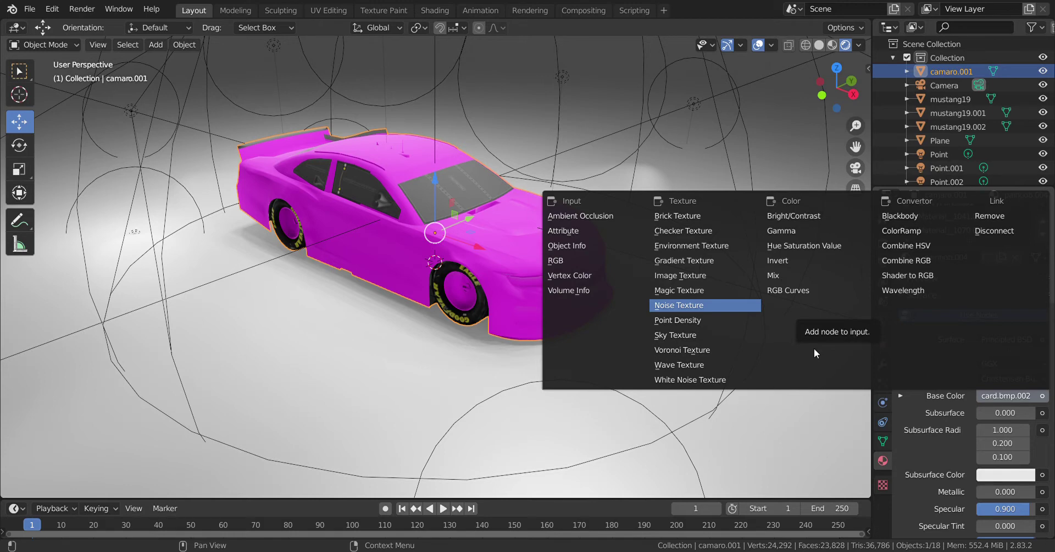
{"action": "left_click", "coordinate": [700, 276]}
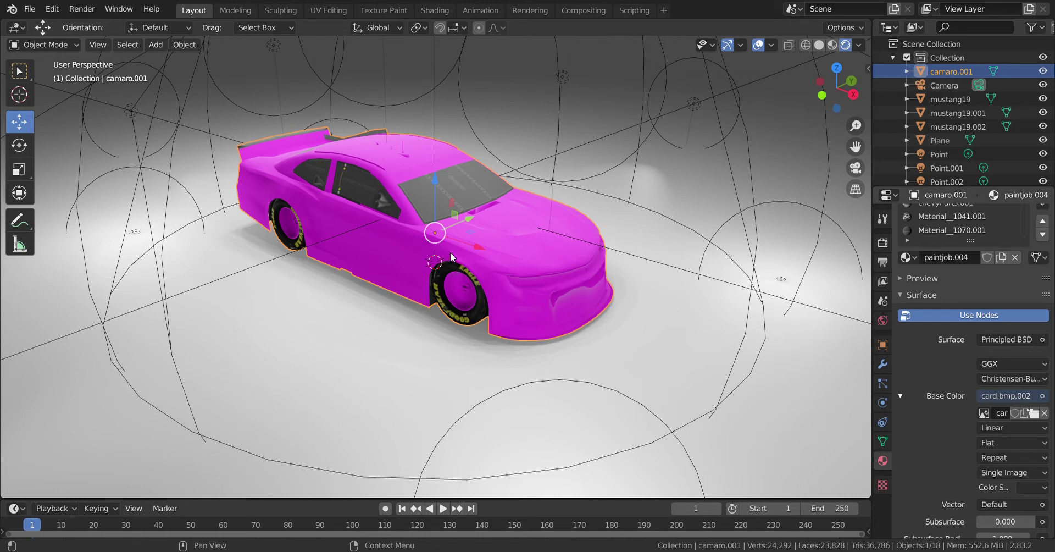
{"action": "left_click_drag", "start_coordinate": [450, 251], "coordinate": [450, 252]}
Orbit and zoom out to a front-left view to check the #25 DynaGro livery on the car
{"action": "middle_click_drag", "start_coordinate": [405, 291], "coordinate": [505, 117]}
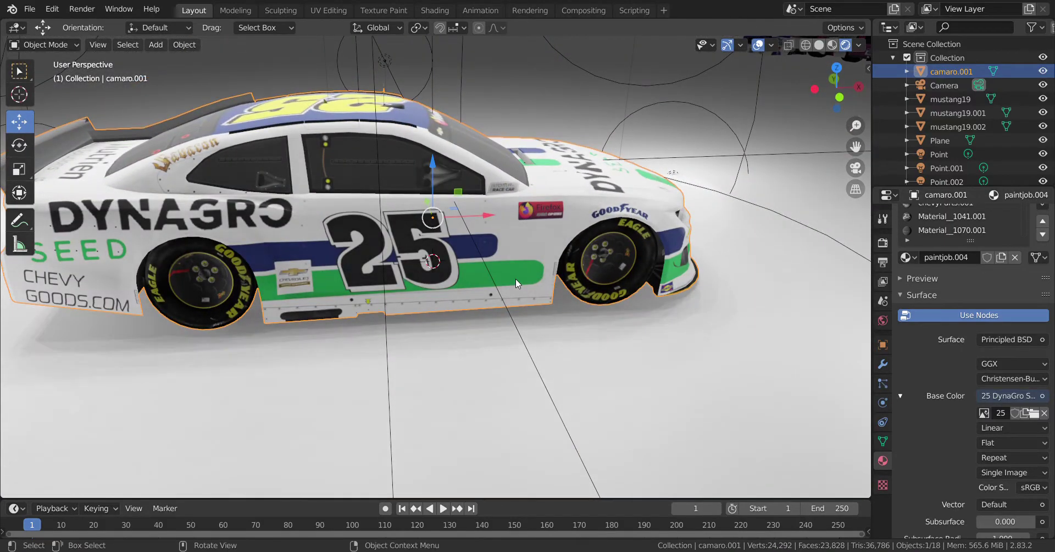
{"action": "scroll", "coordinate": [515, 279], "scroll_direction": "down", "scroll_amount": 2}
{"action": "middle_click_drag", "start_coordinate": [515, 279], "coordinate": [448, 267]}
{"action": "scroll", "coordinate": [1020, 324], "scroll_direction": "down", "scroll_amount": 8}
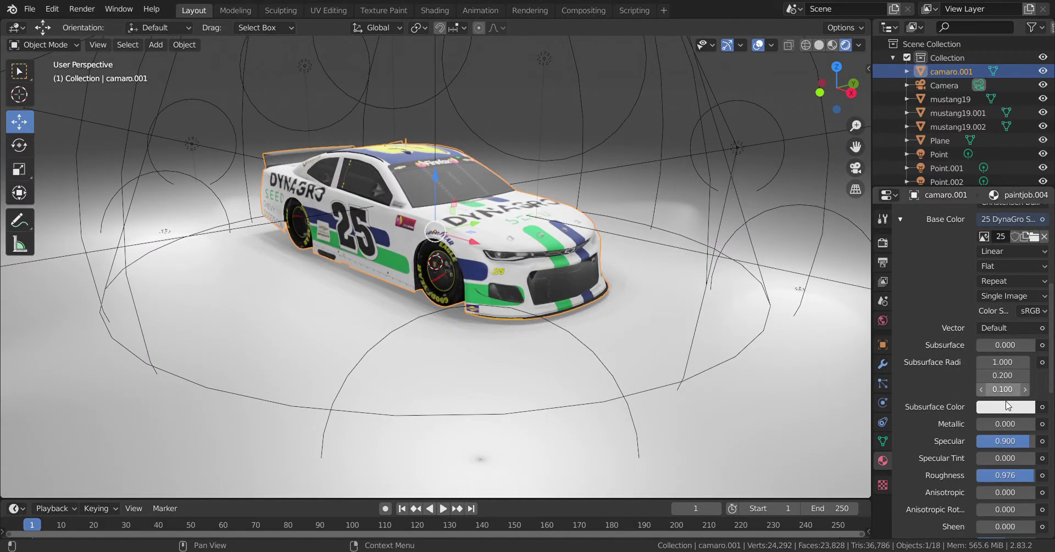
Make the livery paint fully metallic with roughness 0, checking it from the side and front
{"action": "left_click_drag", "start_coordinate": [989, 401], "coordinate": [1033, 402]}
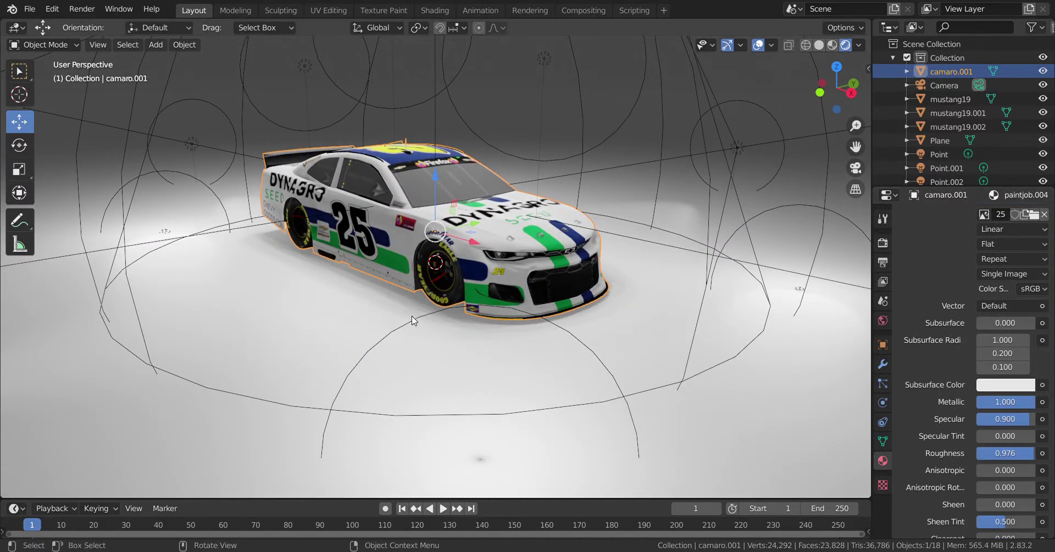
{"action": "middle_click_drag", "start_coordinate": [412, 315], "coordinate": [464, 334]}
{"action": "left_click_drag", "start_coordinate": [1027, 453], "coordinate": [978, 453]}
{"action": "middle_click_drag", "start_coordinate": [709, 333], "coordinate": [501, 253]}
{"action": "scroll", "coordinate": [519, 175], "scroll_direction": "down", "scroll_amount": 4}
{"action": "scroll", "coordinate": [498, 232], "scroll_direction": "up", "scroll_amount": 3}
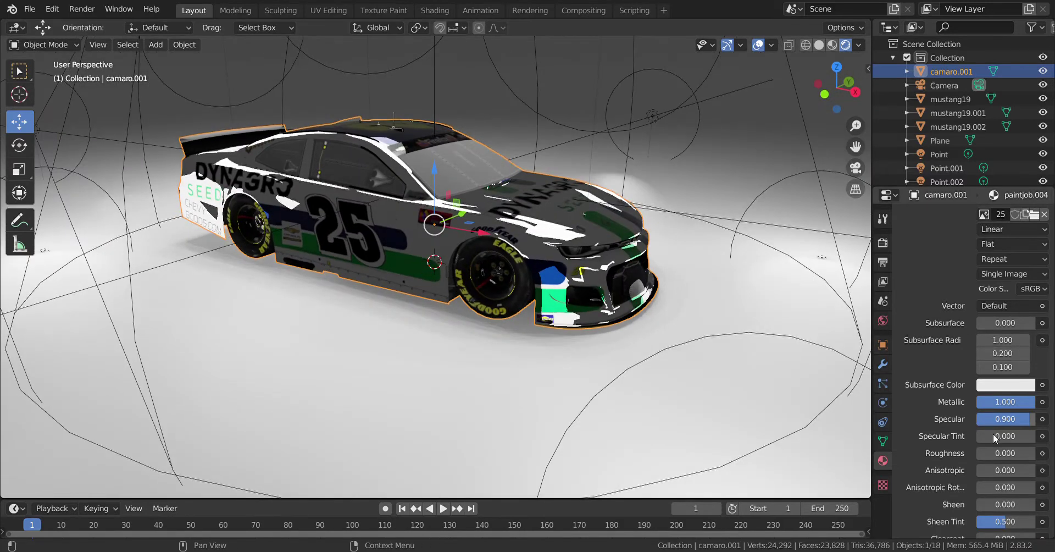
Fine-tune the paint's roughness to about 0.486 for a semi-glossy finish, orbiting to judge the shine
{"action": "left_click_drag", "start_coordinate": [979, 451], "coordinate": [1014, 453]}
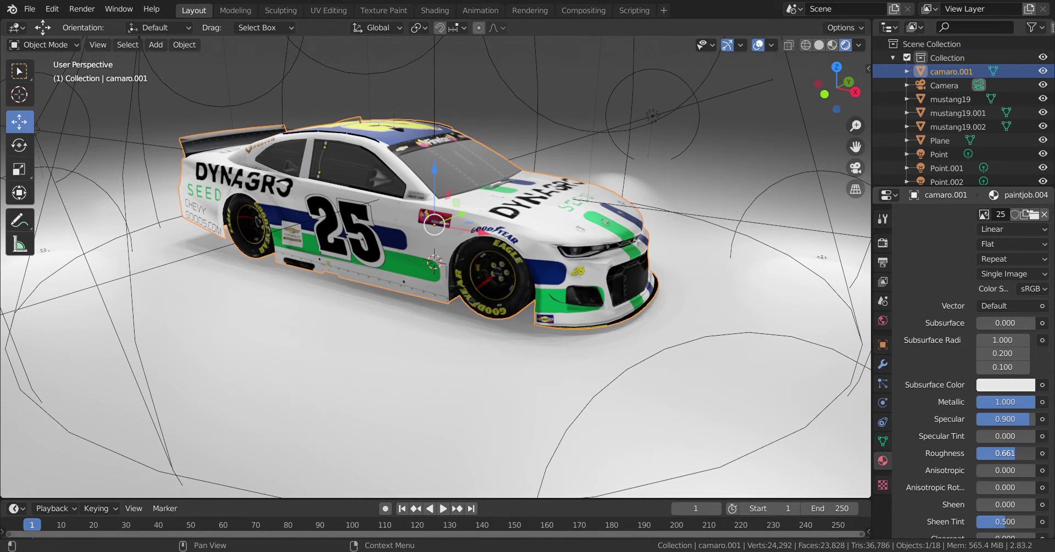
{"action": "mouse_move", "coordinate": [1025, 402]}
{"action": "left_mouse_down"}
{"action": "mouse_move", "coordinate": [1009, 401]}
{"action": "mouse_move", "coordinate": [1032, 401]}
{"action": "left_mouse_up"}
{"action": "left_click_drag", "start_coordinate": [1014, 452], "coordinate": [1005, 453]}
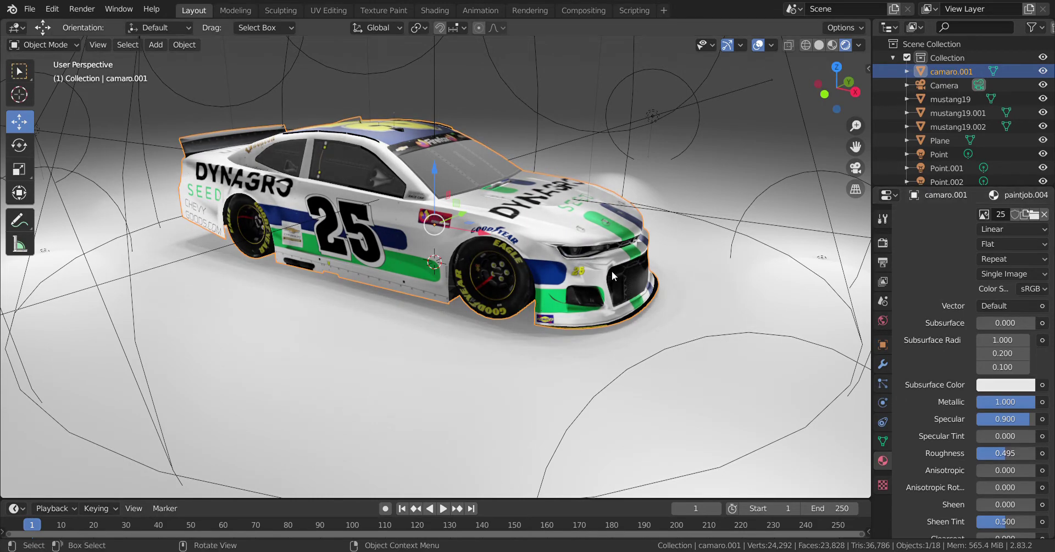
{"action": "middle_click_drag", "start_coordinate": [614, 276], "coordinate": [498, 223]}
{"action": "scroll", "coordinate": [498, 223], "scroll_direction": "up", "scroll_amount": 2}
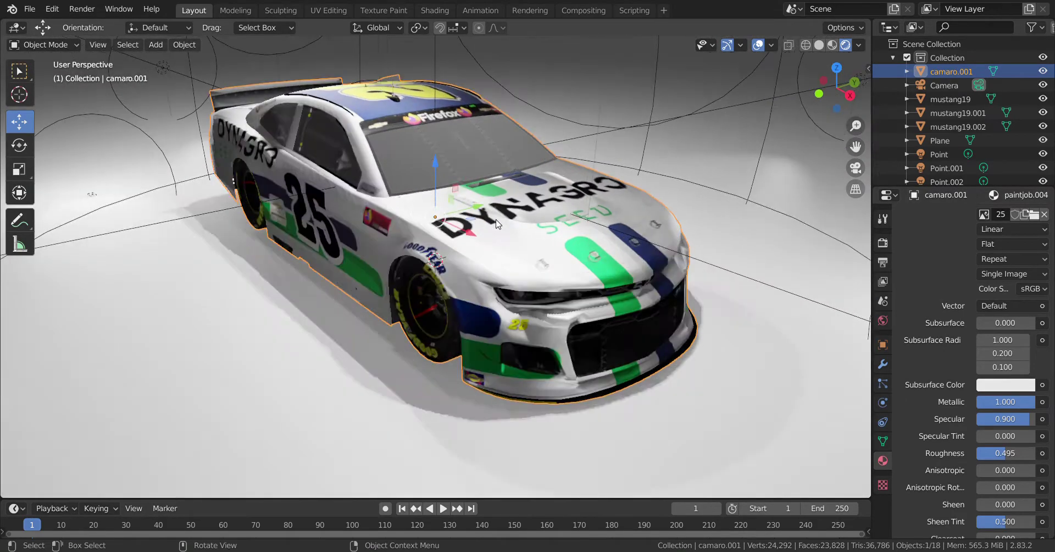
{"action": "scroll", "coordinate": [498, 224], "scroll_direction": "up", "scroll_amount": 6}
{"action": "scroll", "coordinate": [497, 224], "scroll_direction": "down", "scroll_amount": 5}
{"action": "scroll", "coordinate": [504, 281], "scroll_direction": "down", "scroll_amount": 1}
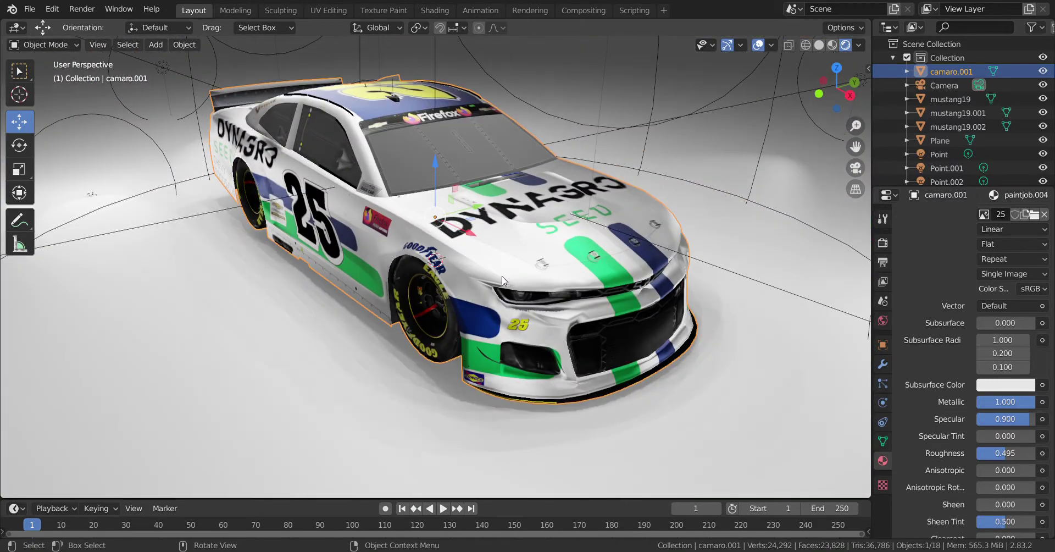
{"action": "middle_click_drag", "start_coordinate": [503, 280], "coordinate": [514, 214]}
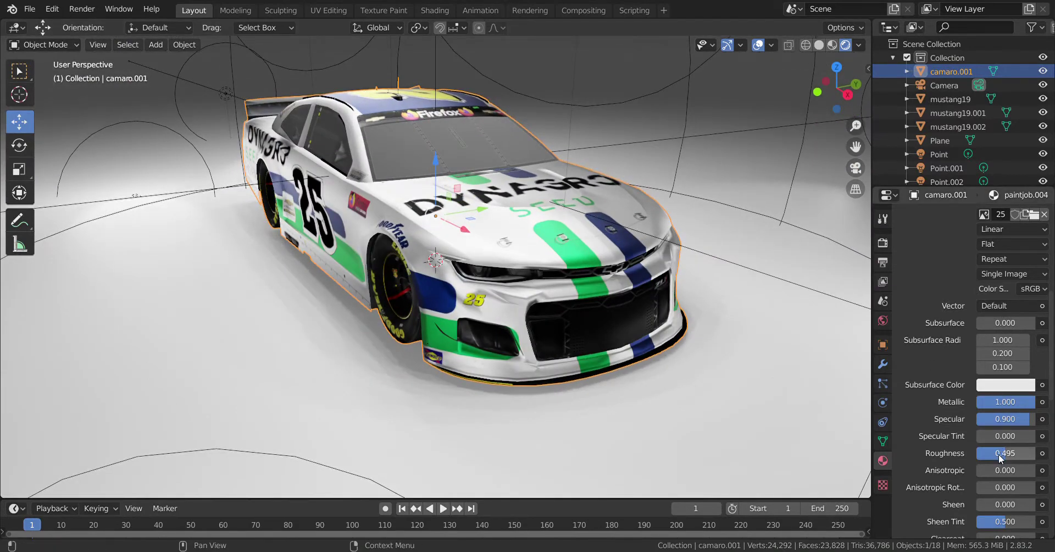
{"action": "left_click_drag", "start_coordinate": [998, 454], "coordinate": [997, 454]}
{"action": "scroll", "coordinate": [676, 328], "scroll_direction": "down", "scroll_amount": 5}
{"action": "middle_click_drag", "start_coordinate": [676, 328], "coordinate": [626, 309]}
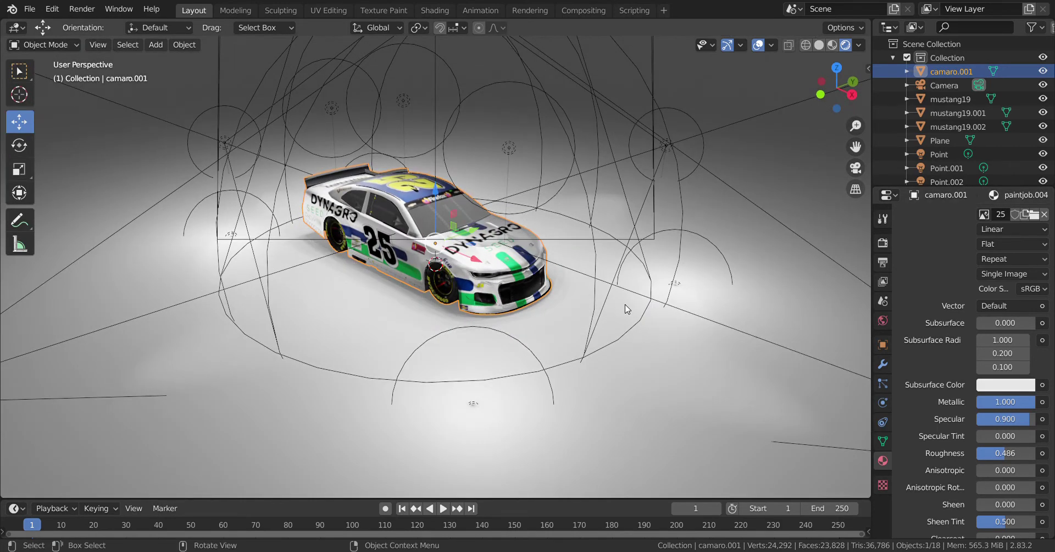
{"action": "key", "text": "KP_0"}
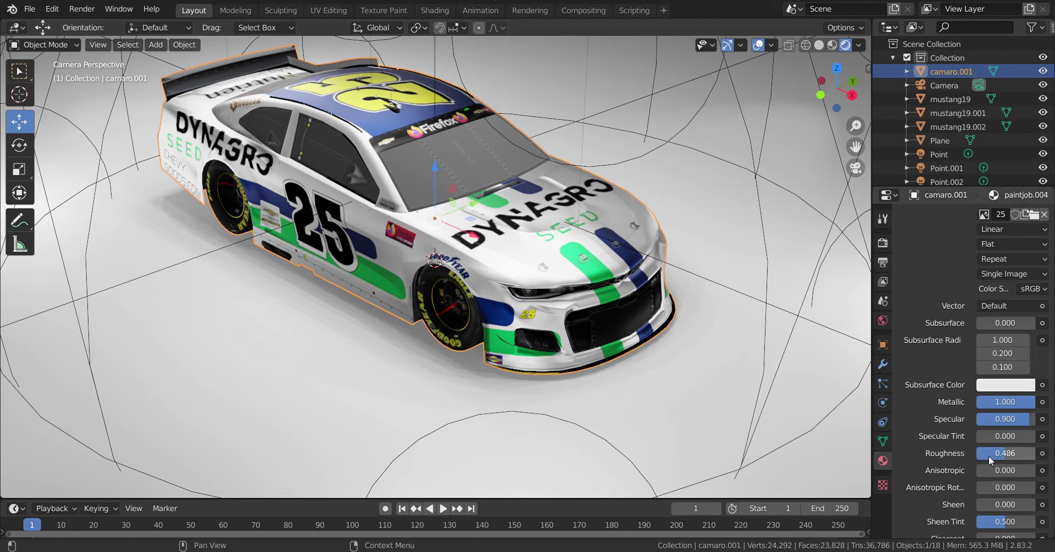
Nudge the paint roughness down to 0.468 while viewing through the camera
{"action": "left_click_drag", "start_coordinate": [1005, 452], "coordinate": [999, 453]}
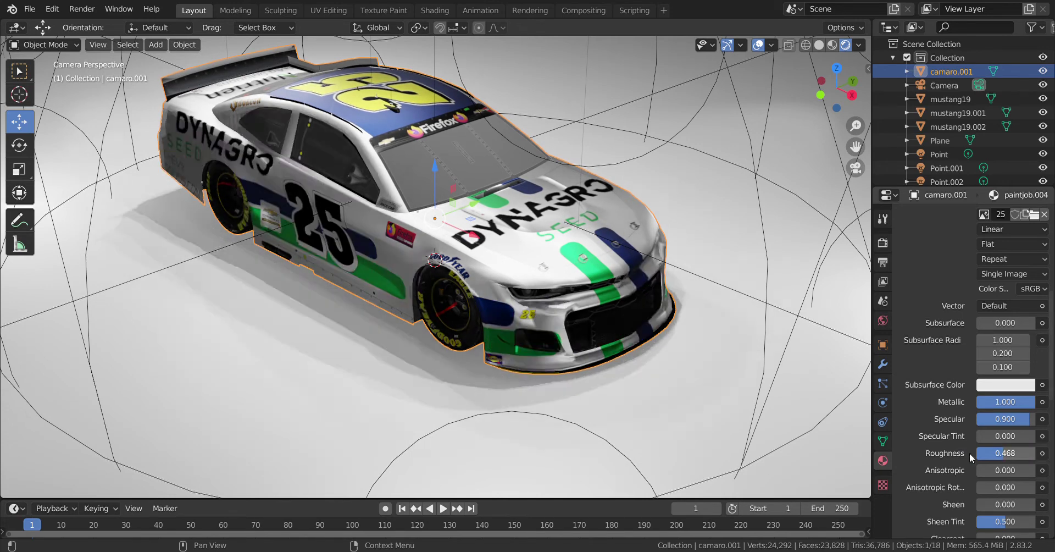
Start a still render of the textured Camaro from the scene camera via Render Image
{"action": "left_click", "coordinate": [39, 11]}
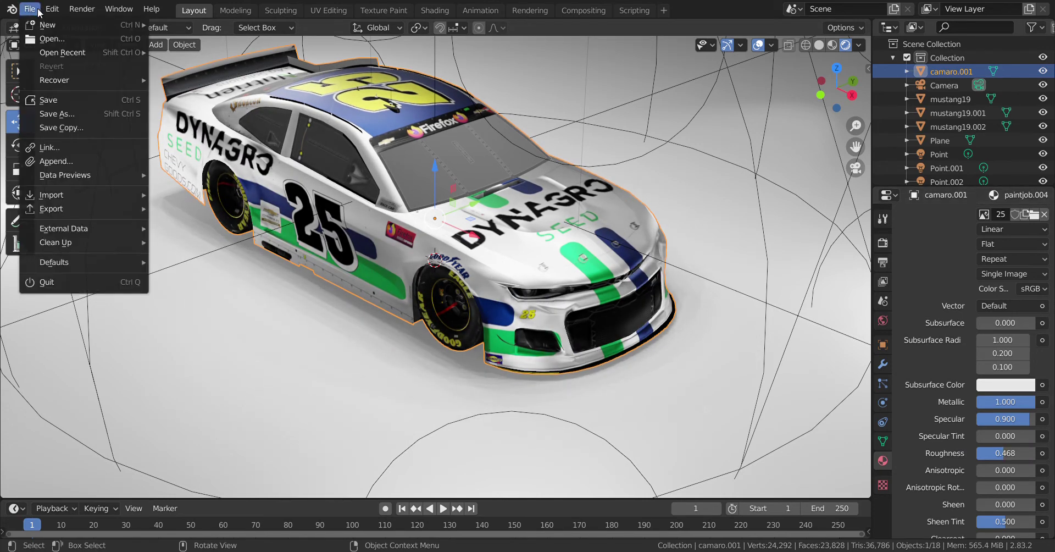
{"action": "mouse_move", "coordinate": [77, 9]}
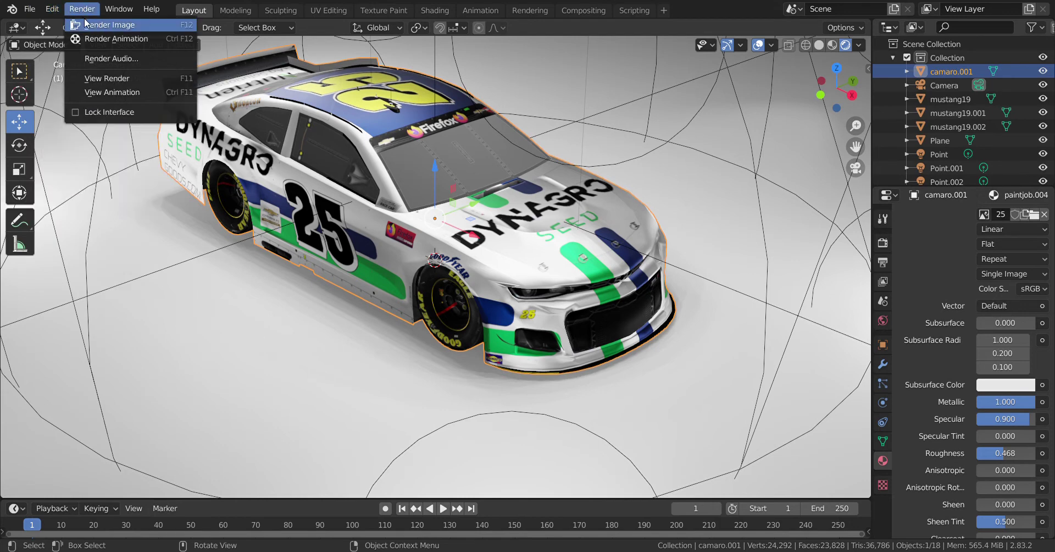
{"action": "left_click", "coordinate": [89, 26]}
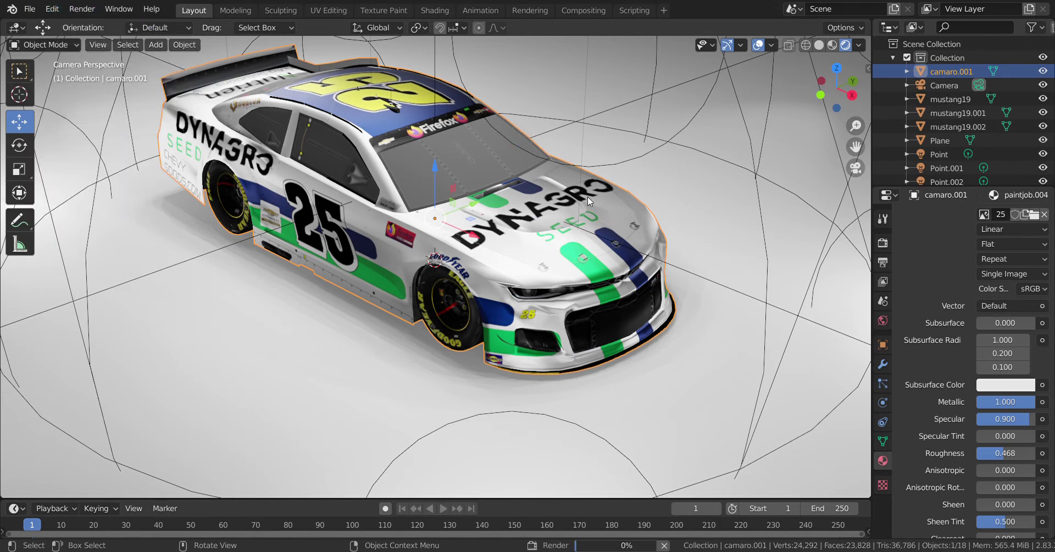